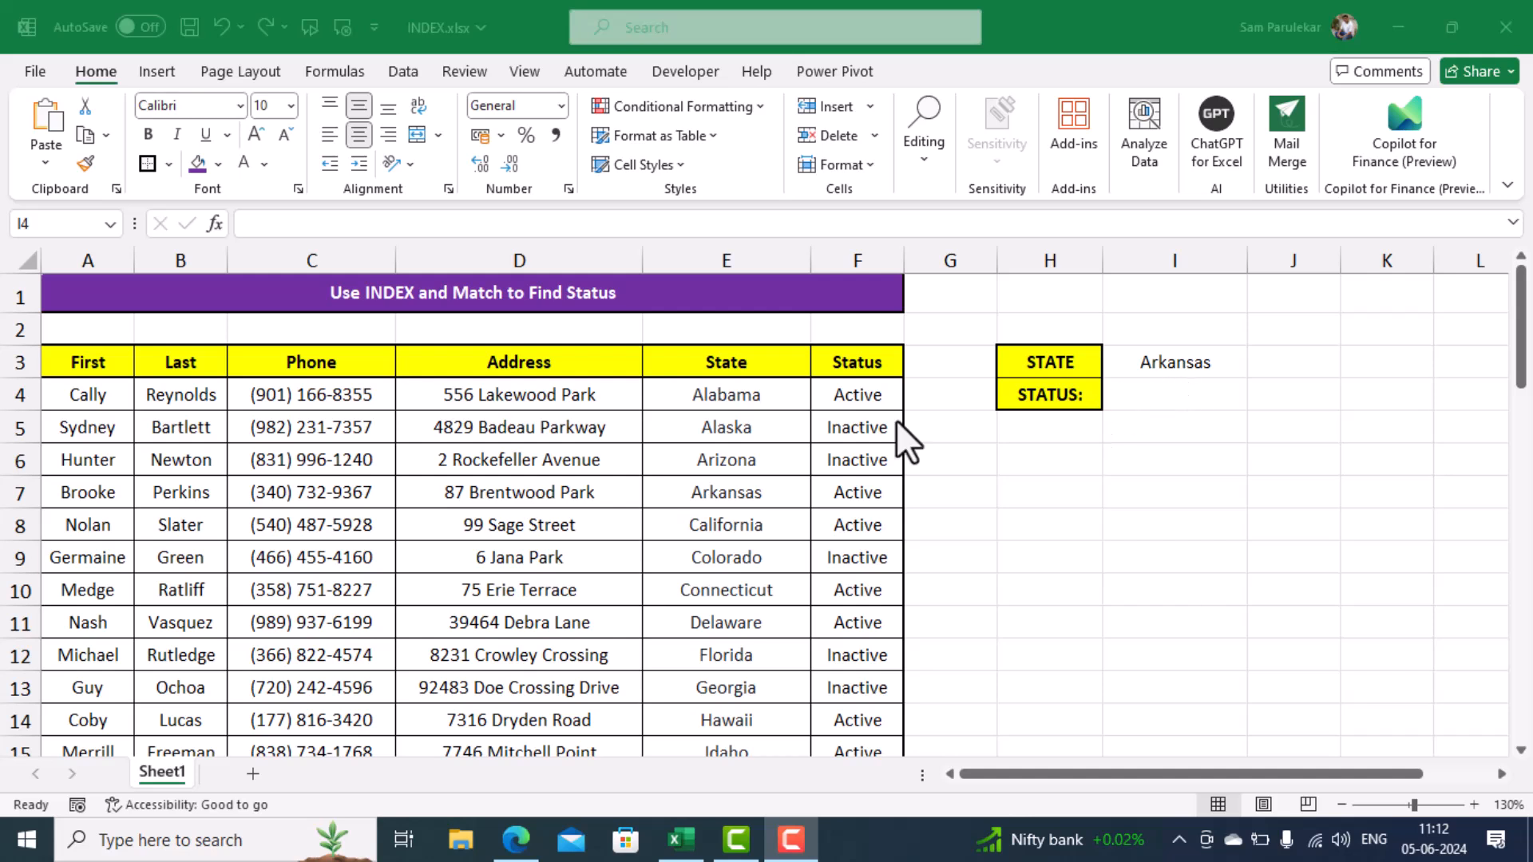
# - Start a MATCH formula in cell I4 beside STATUS, using the state in I3 as the lookup value
pyautogui.moveTo(746, 396); pyautogui.dragTo(726, 746)
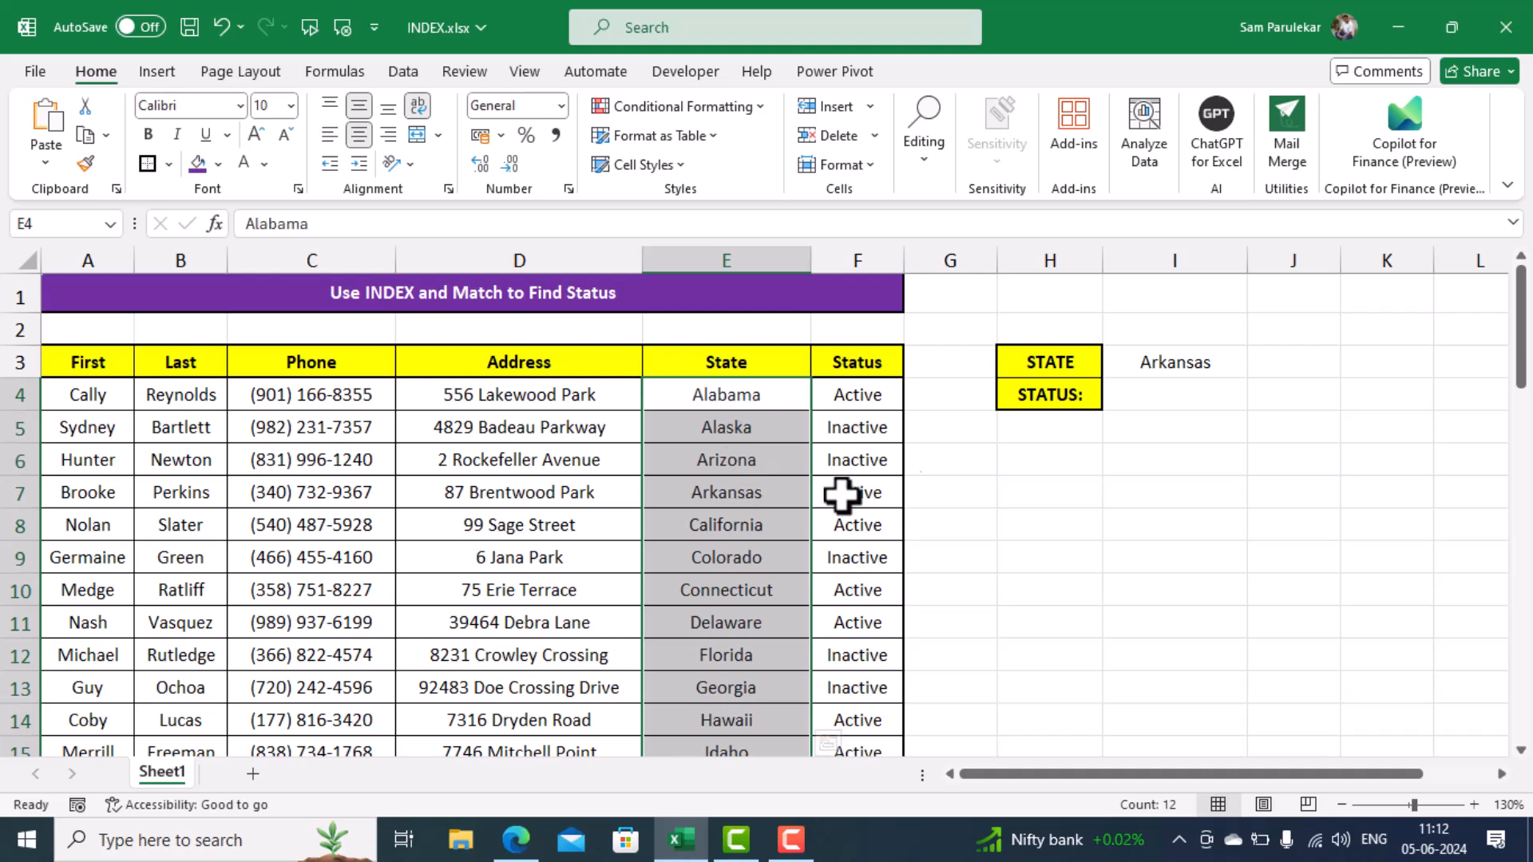
pyautogui.click(1155, 398)
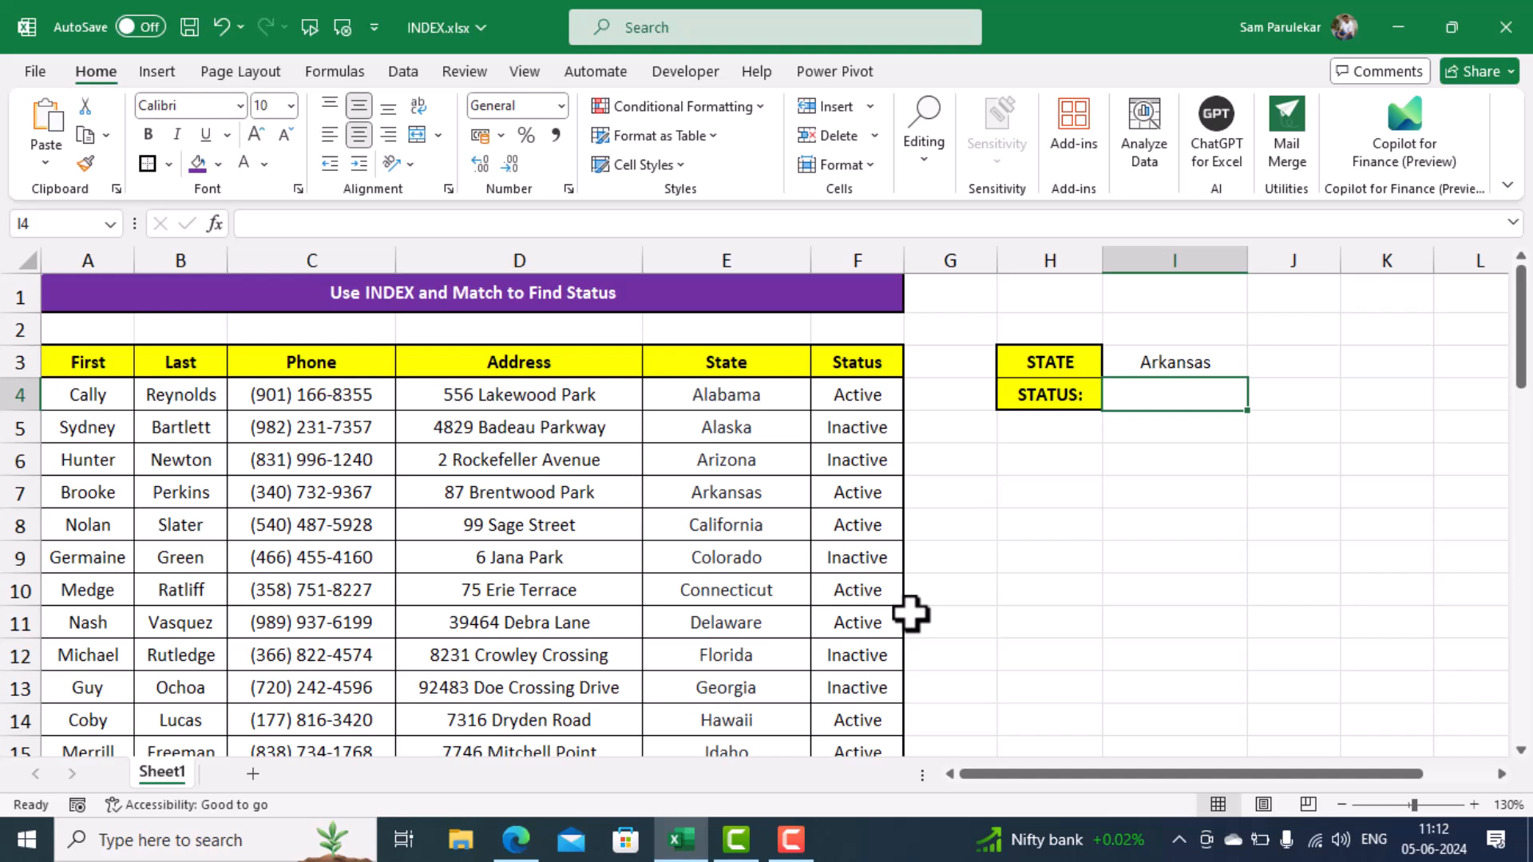
pyautogui.write('=m')
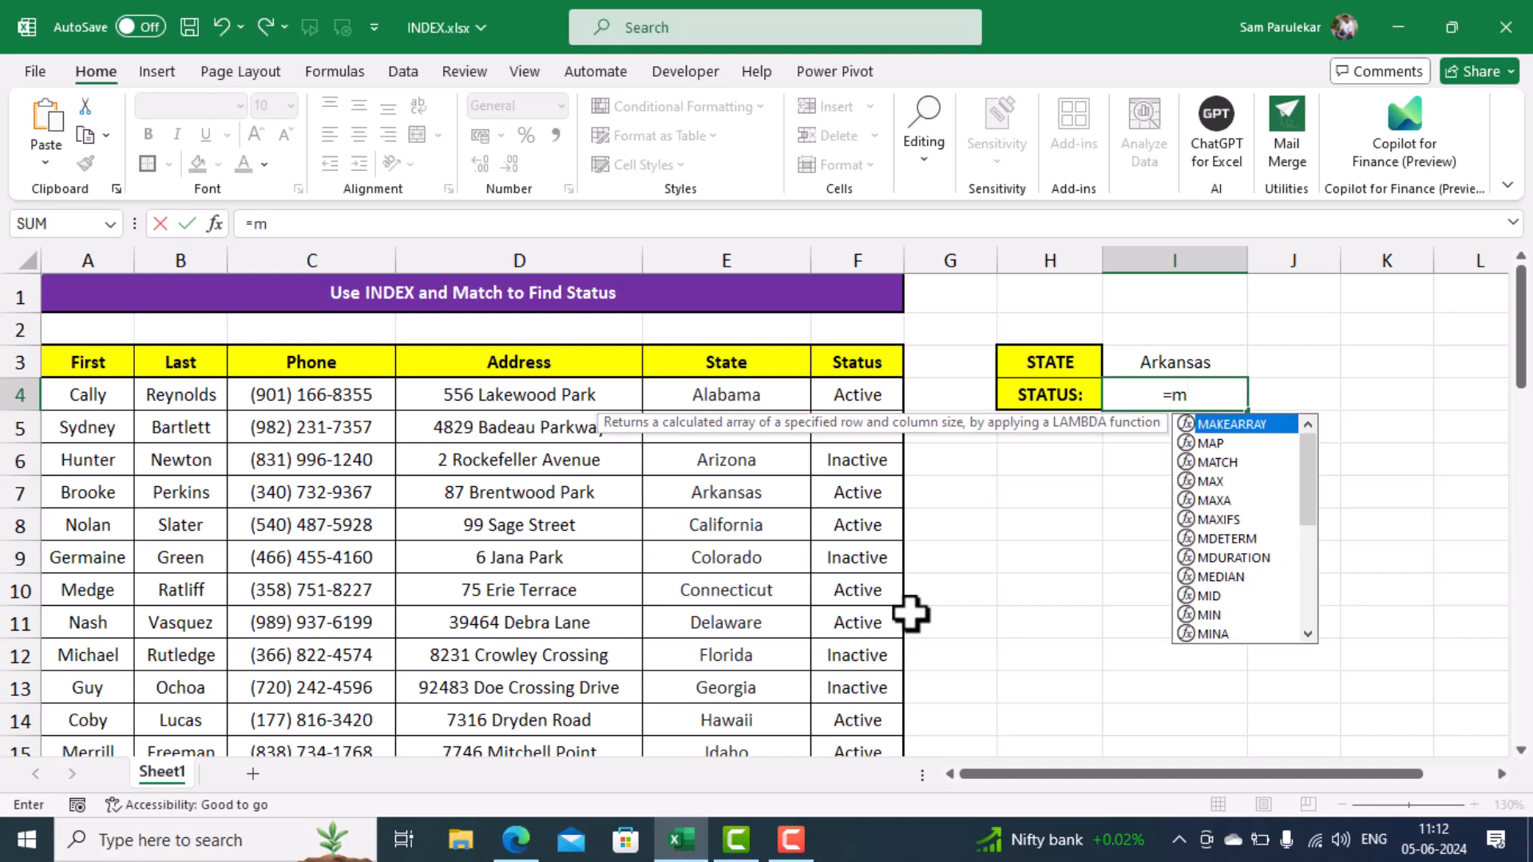
pyautogui.write('atch')
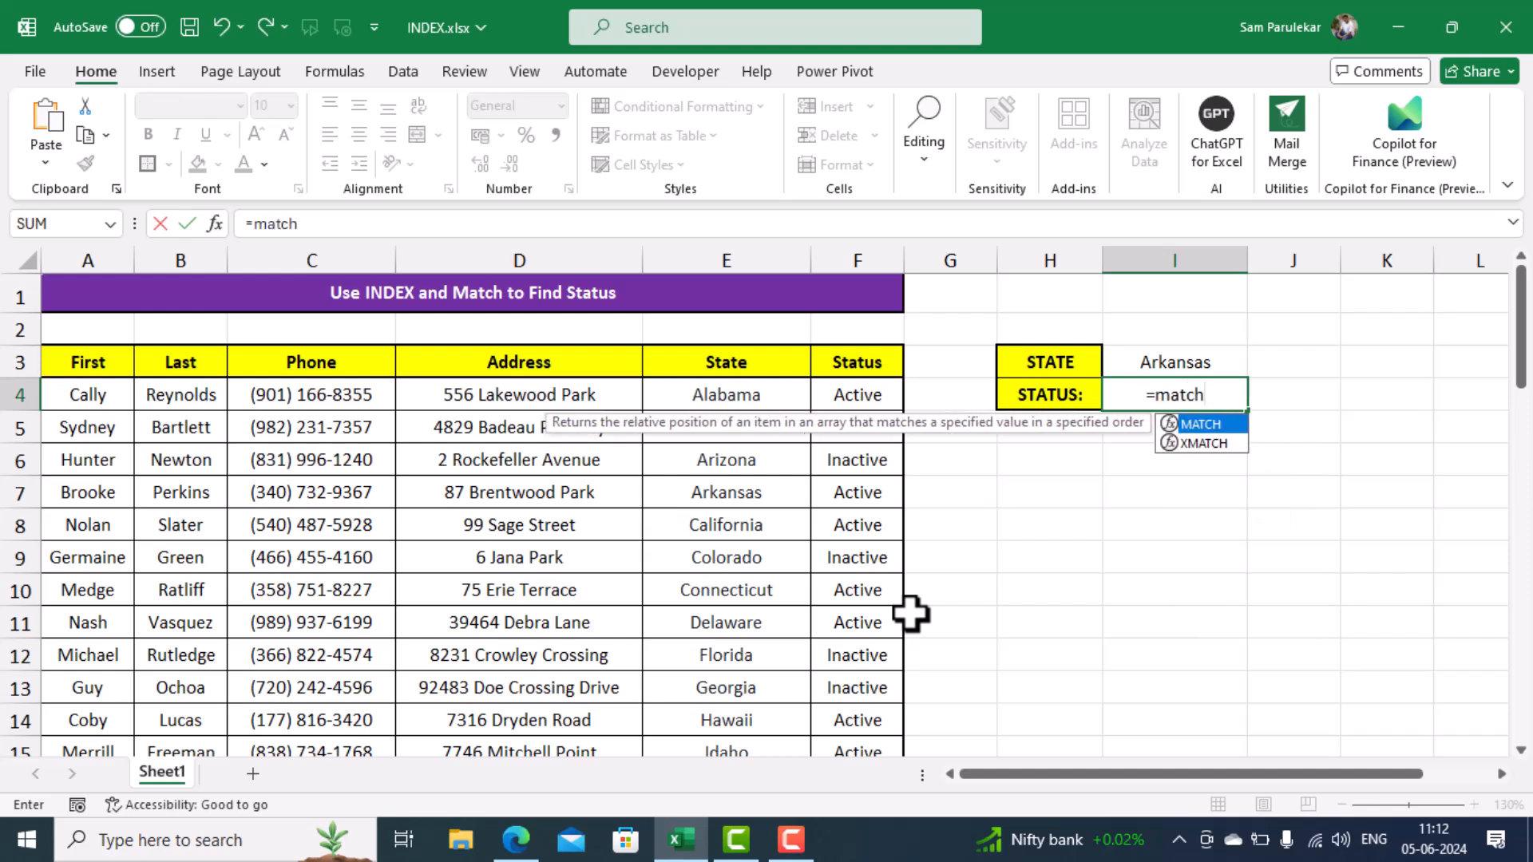
pyautogui.write('(')
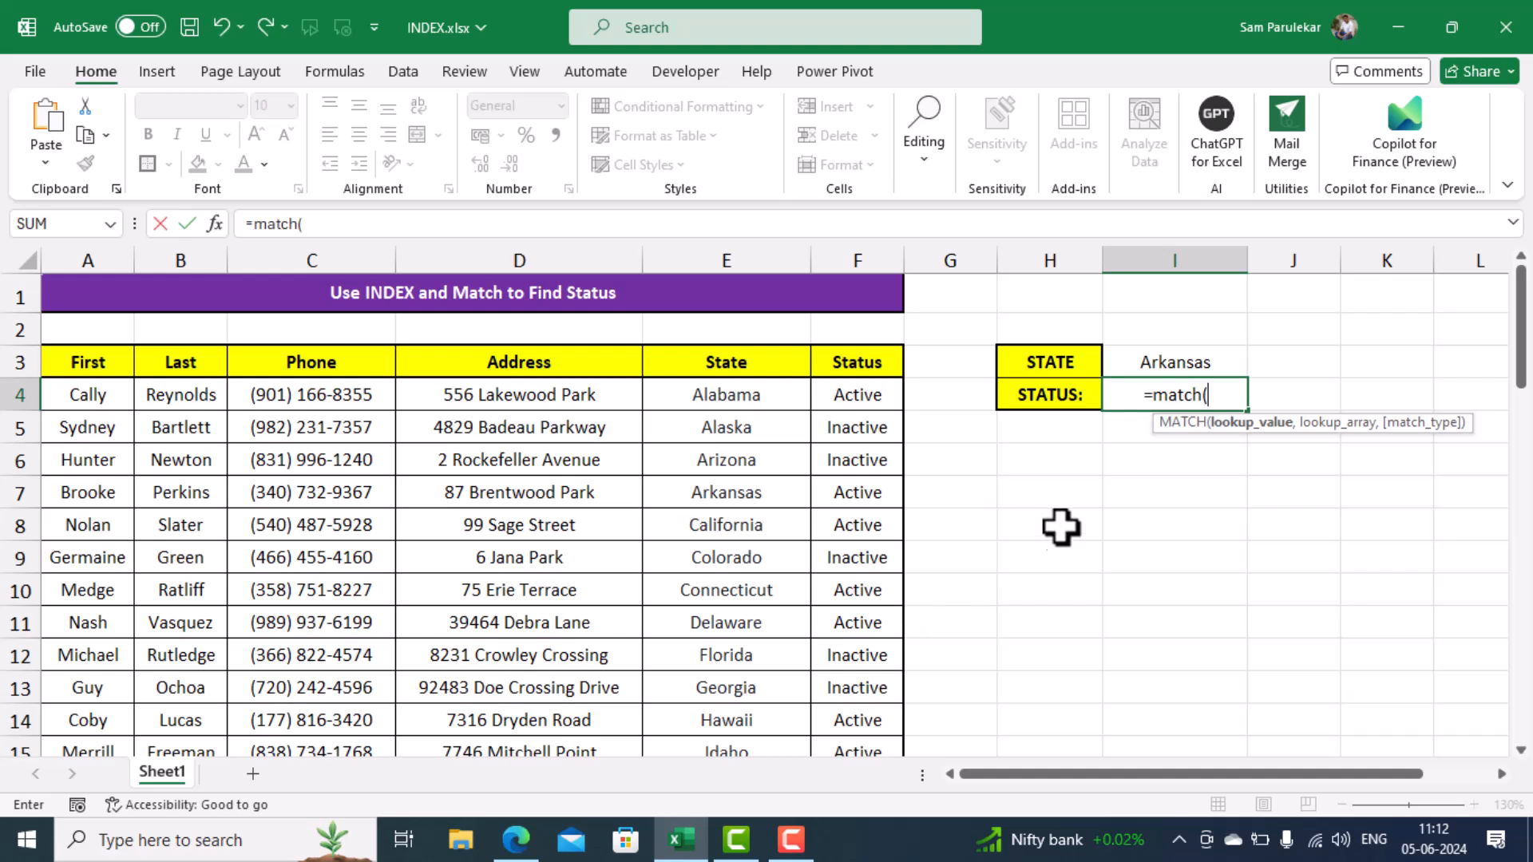
pyautogui.click(1181, 362)
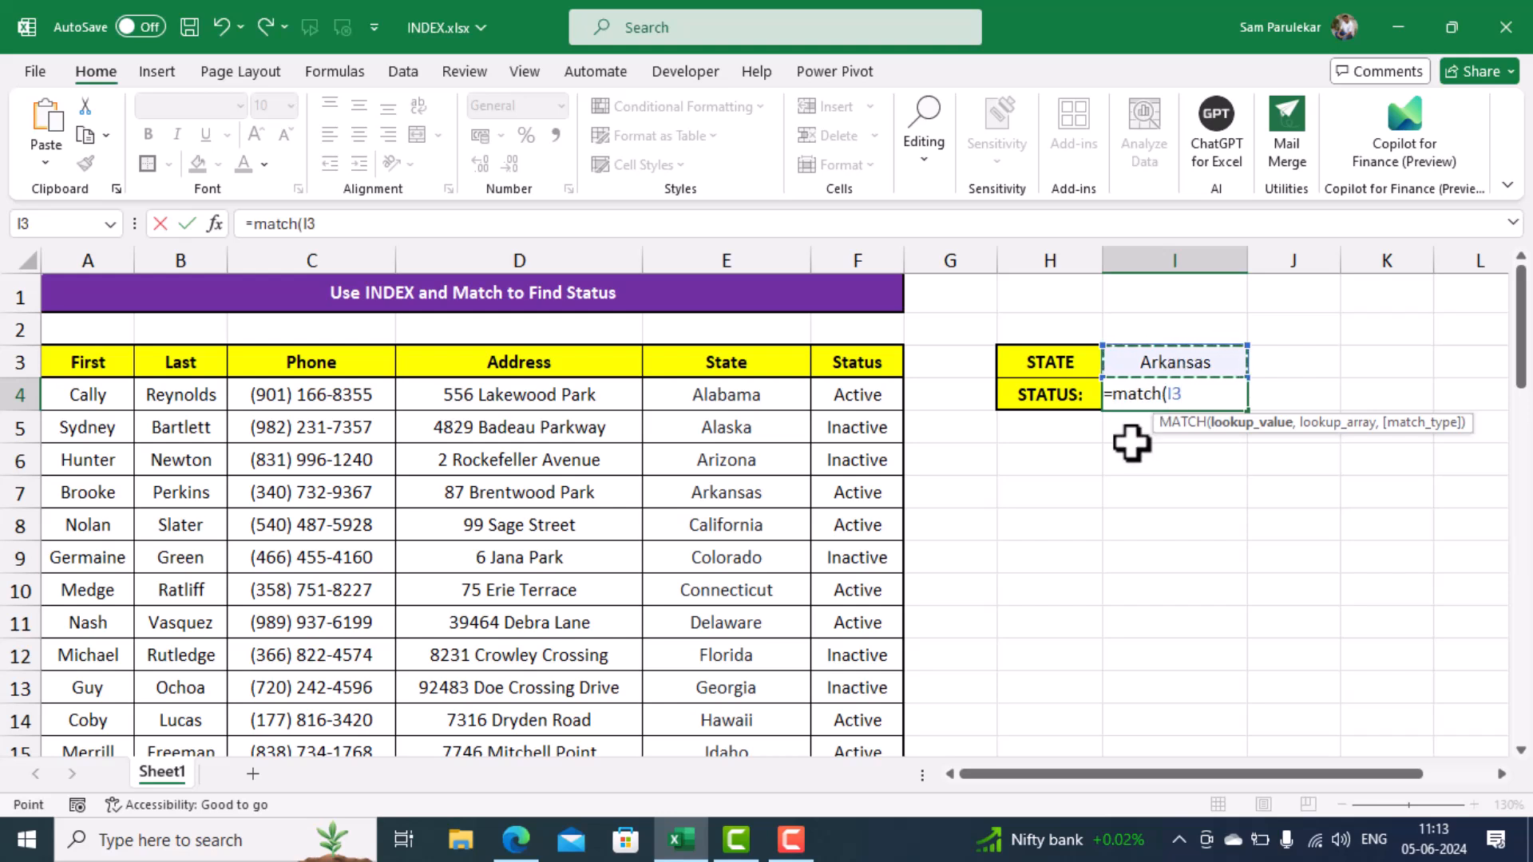
pyautogui.write(',')
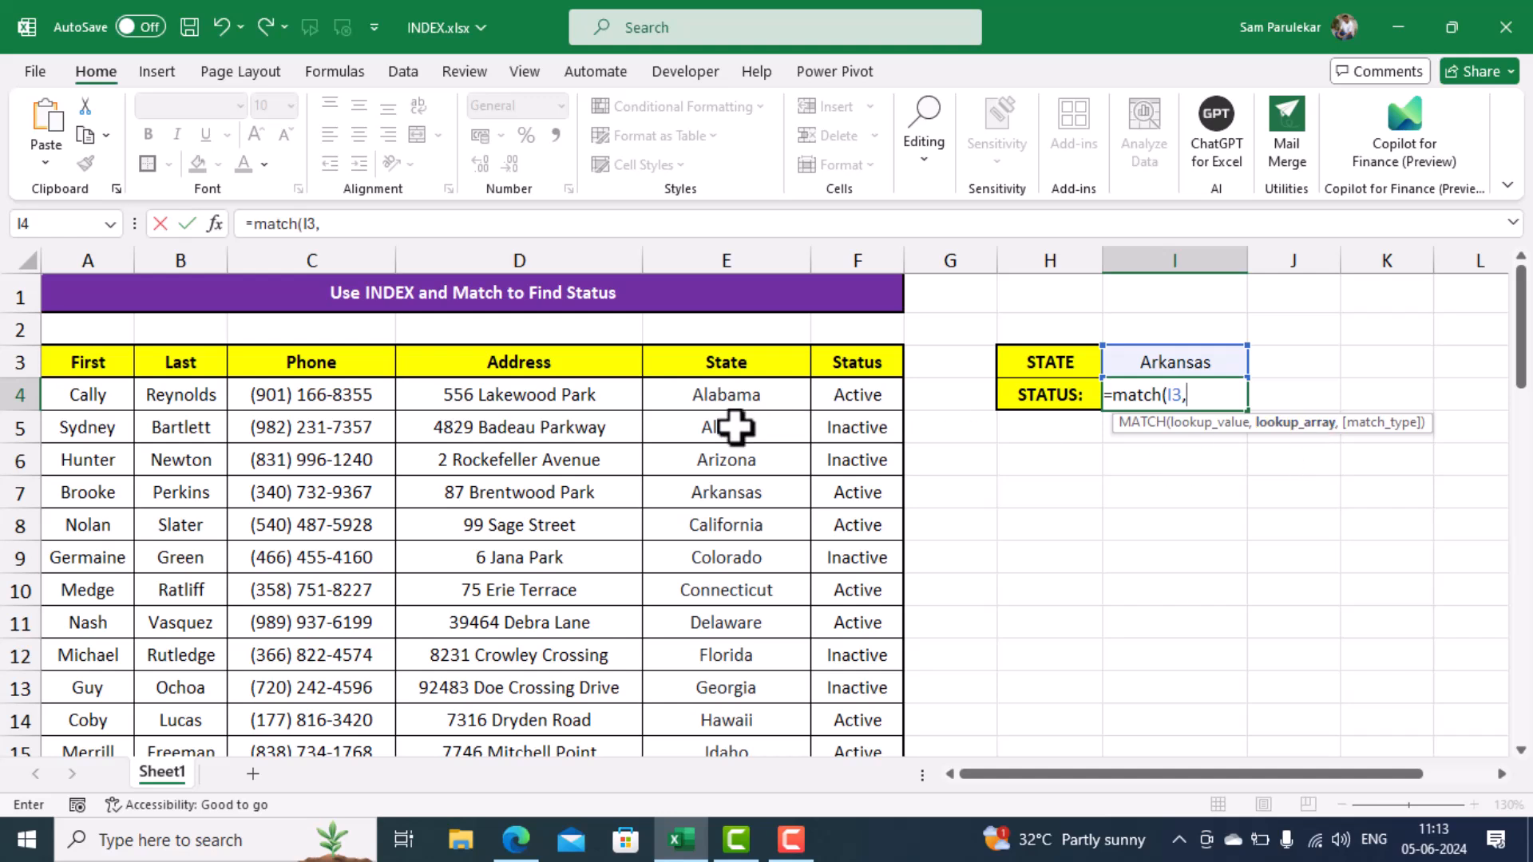
# - Complete the MATCH formula with the State column range E4:E53 as lookup array and match type 0
pyautogui.click(748, 400)
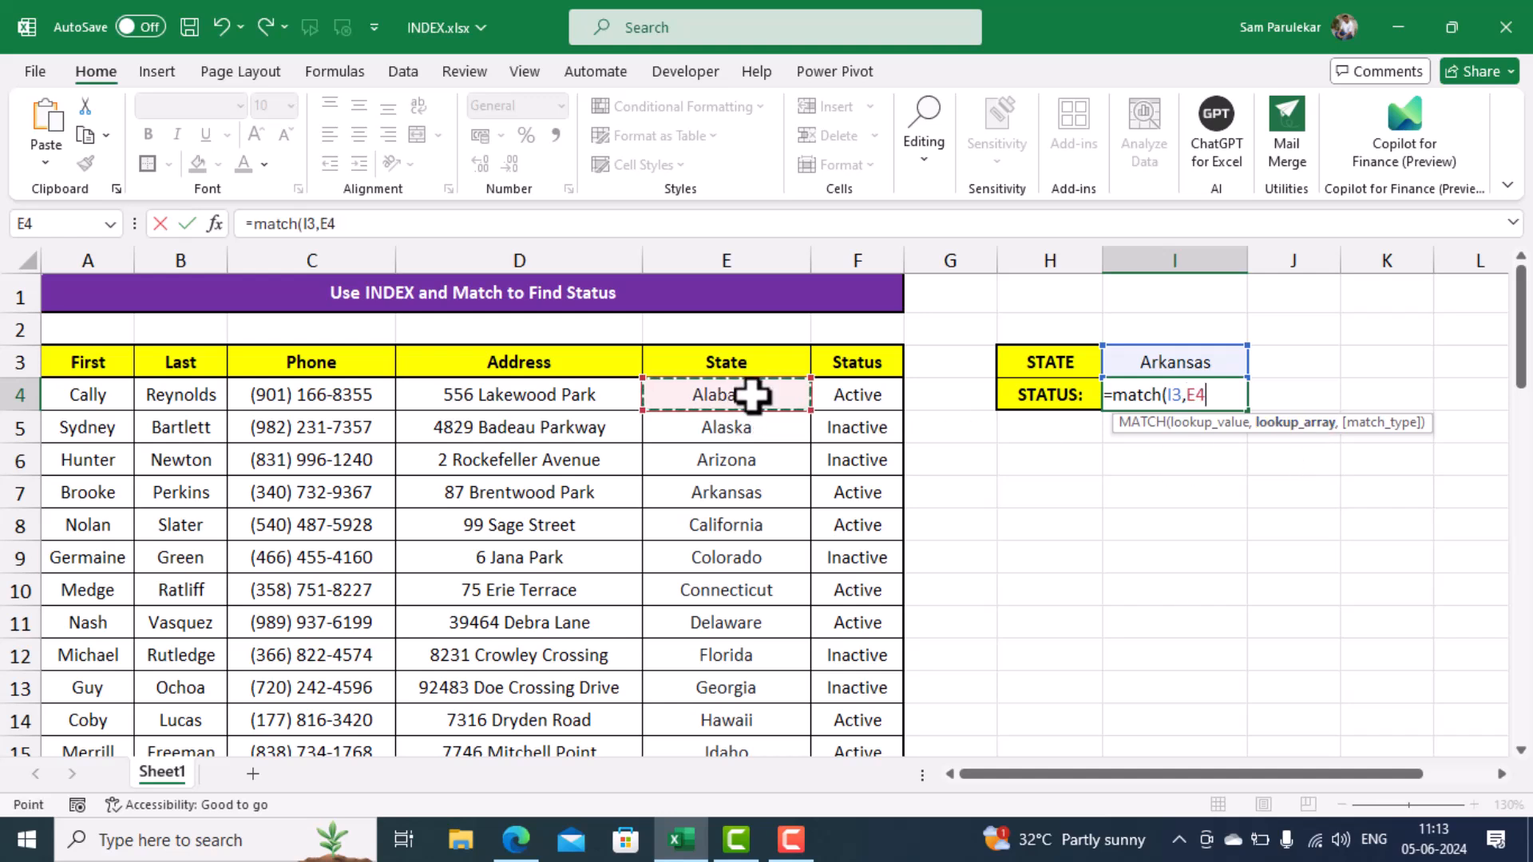
pyautogui.hotkey('ctrl', 'shift', 'Down')
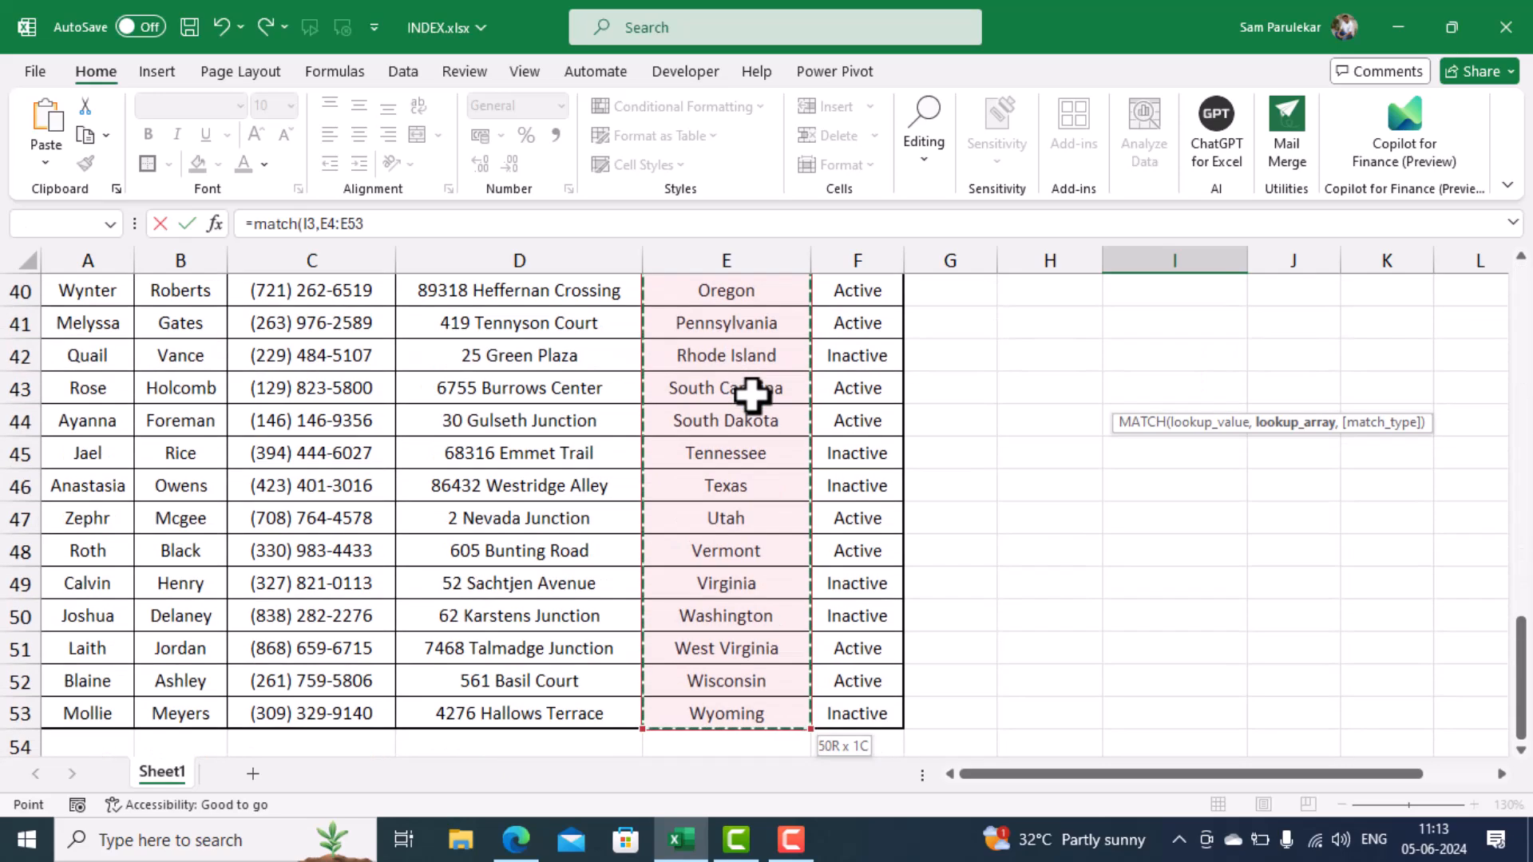
pyautogui.scroll(13, 751, 393)
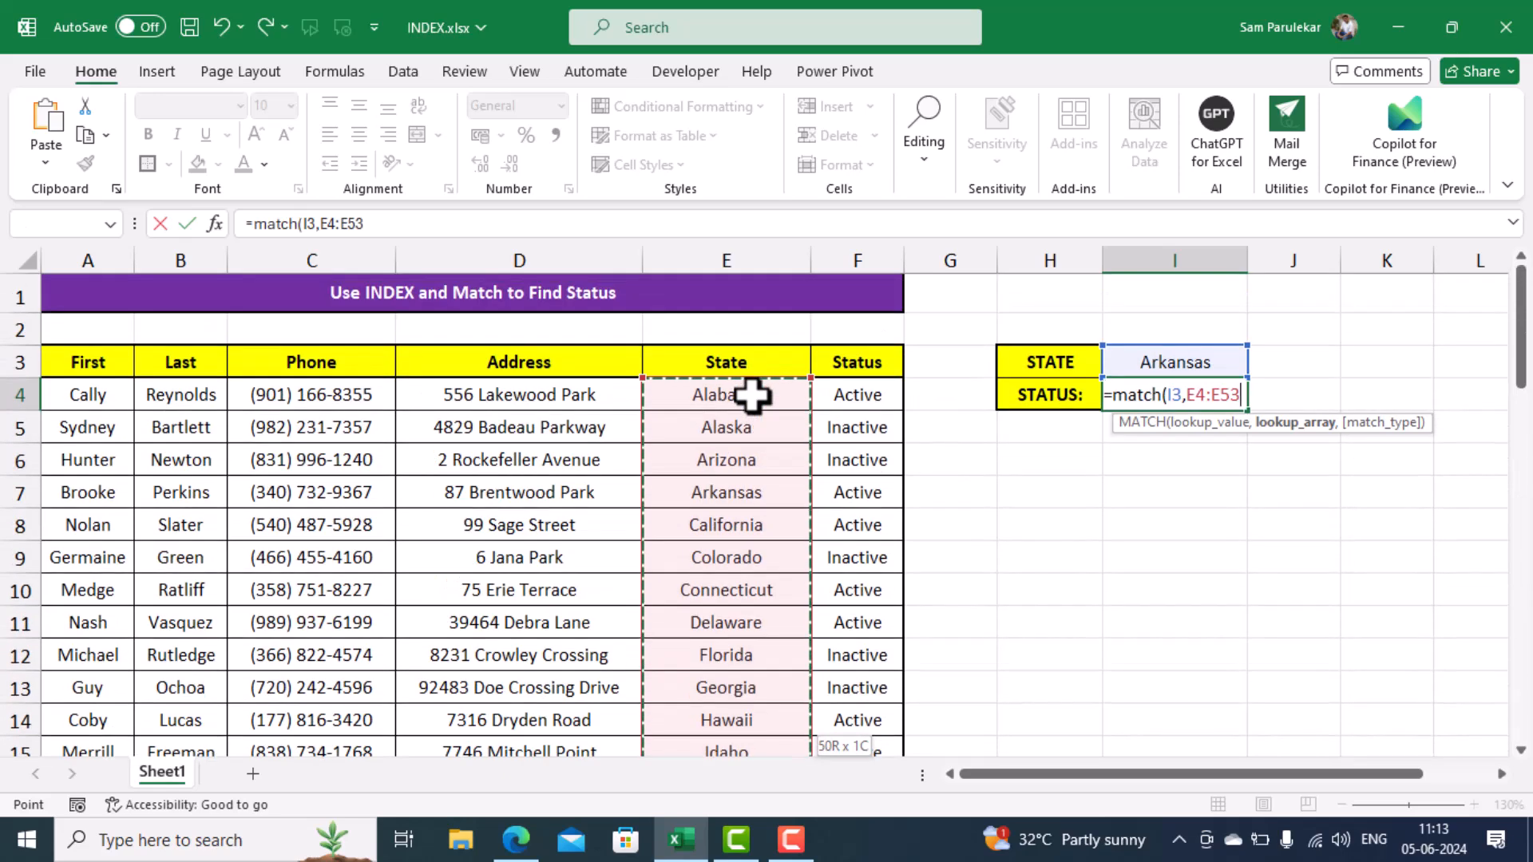
pyautogui.write(',')
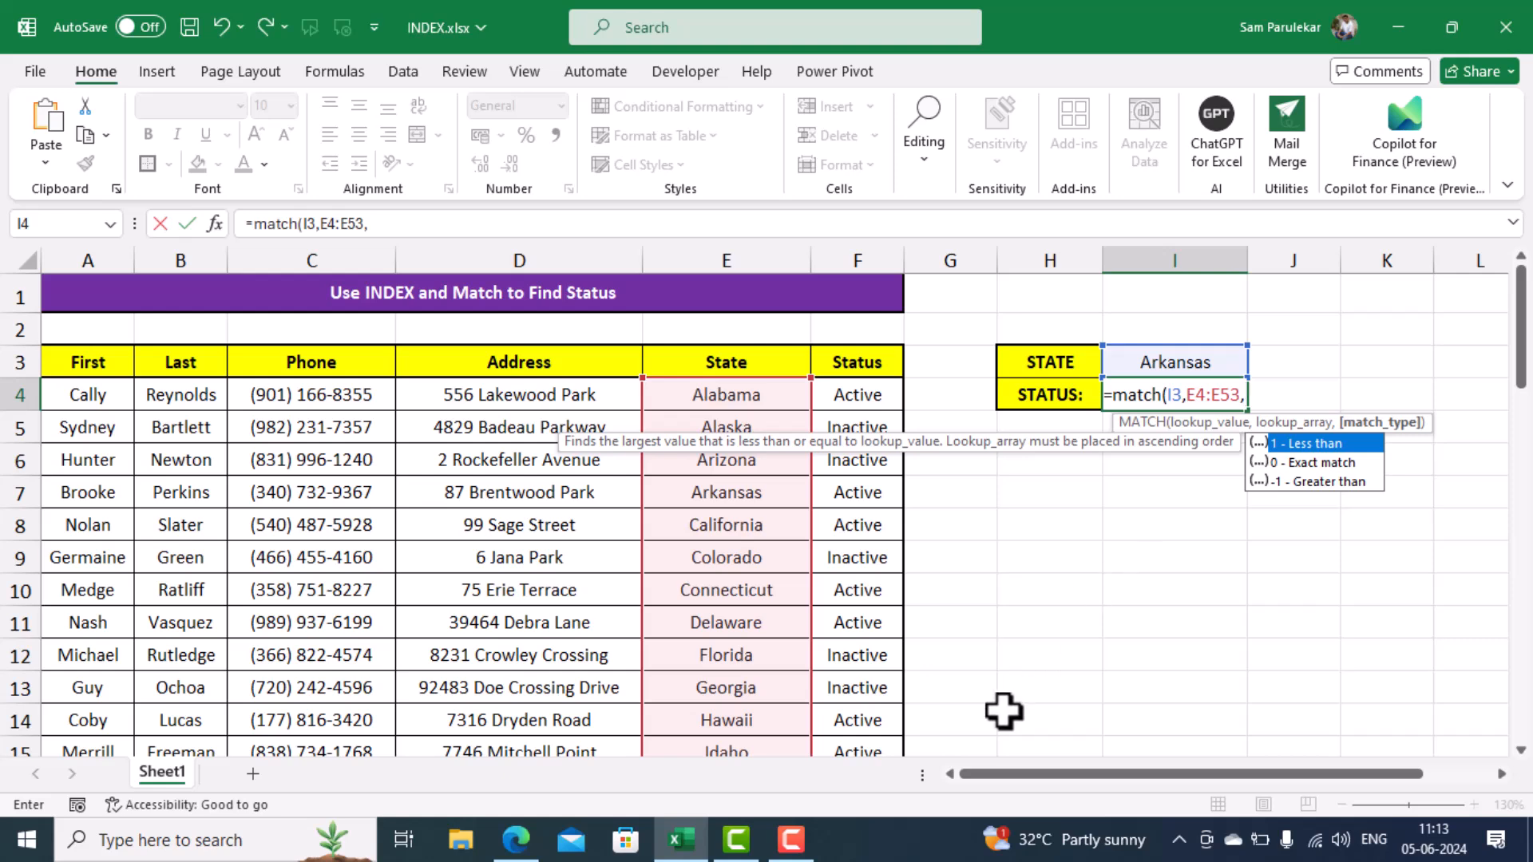
pyautogui.write('0')
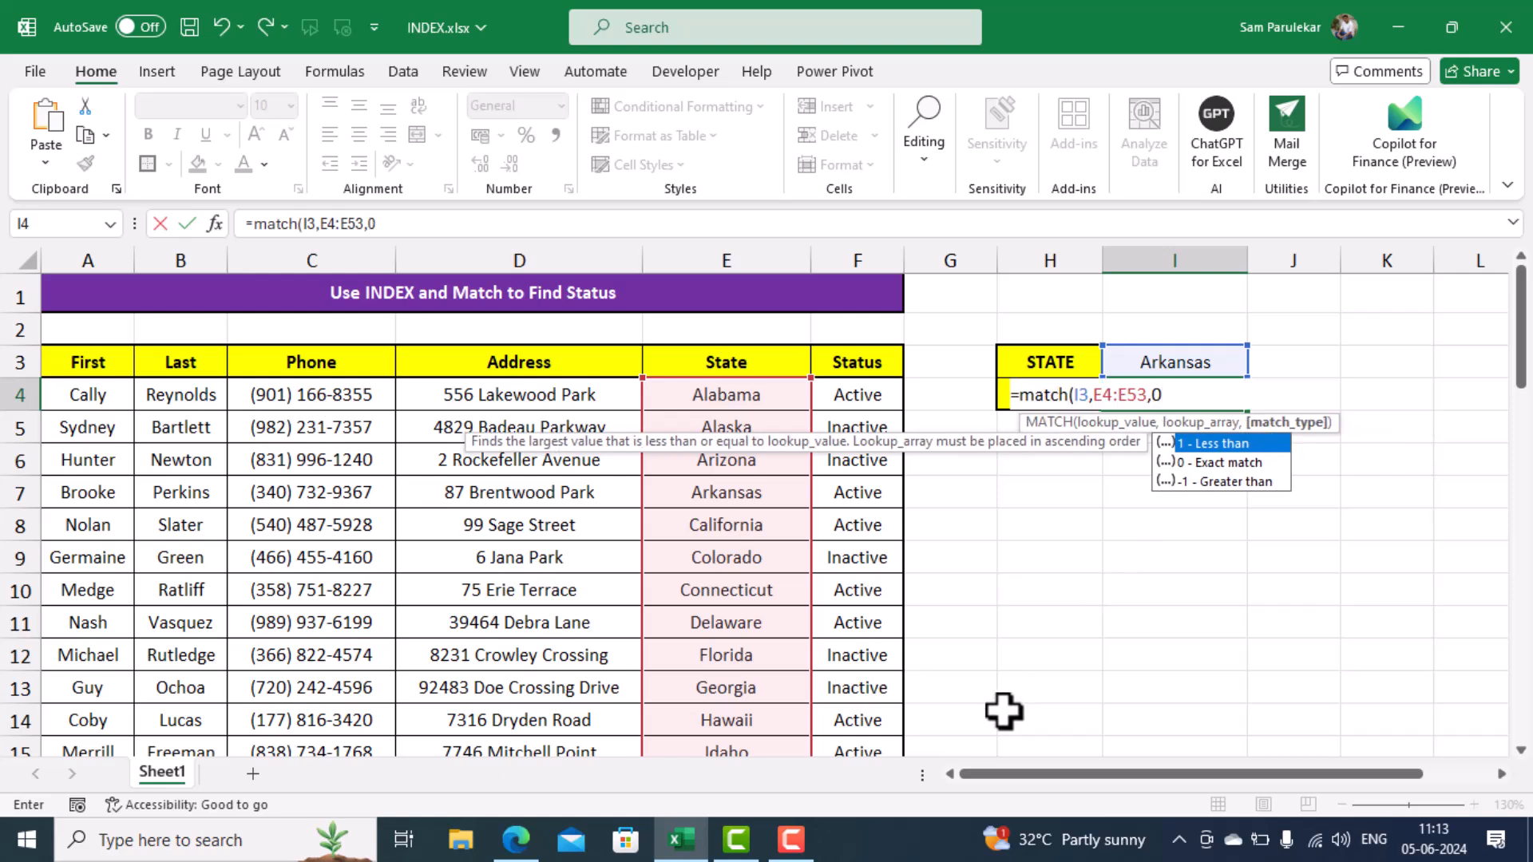
pyautogui.write(')')
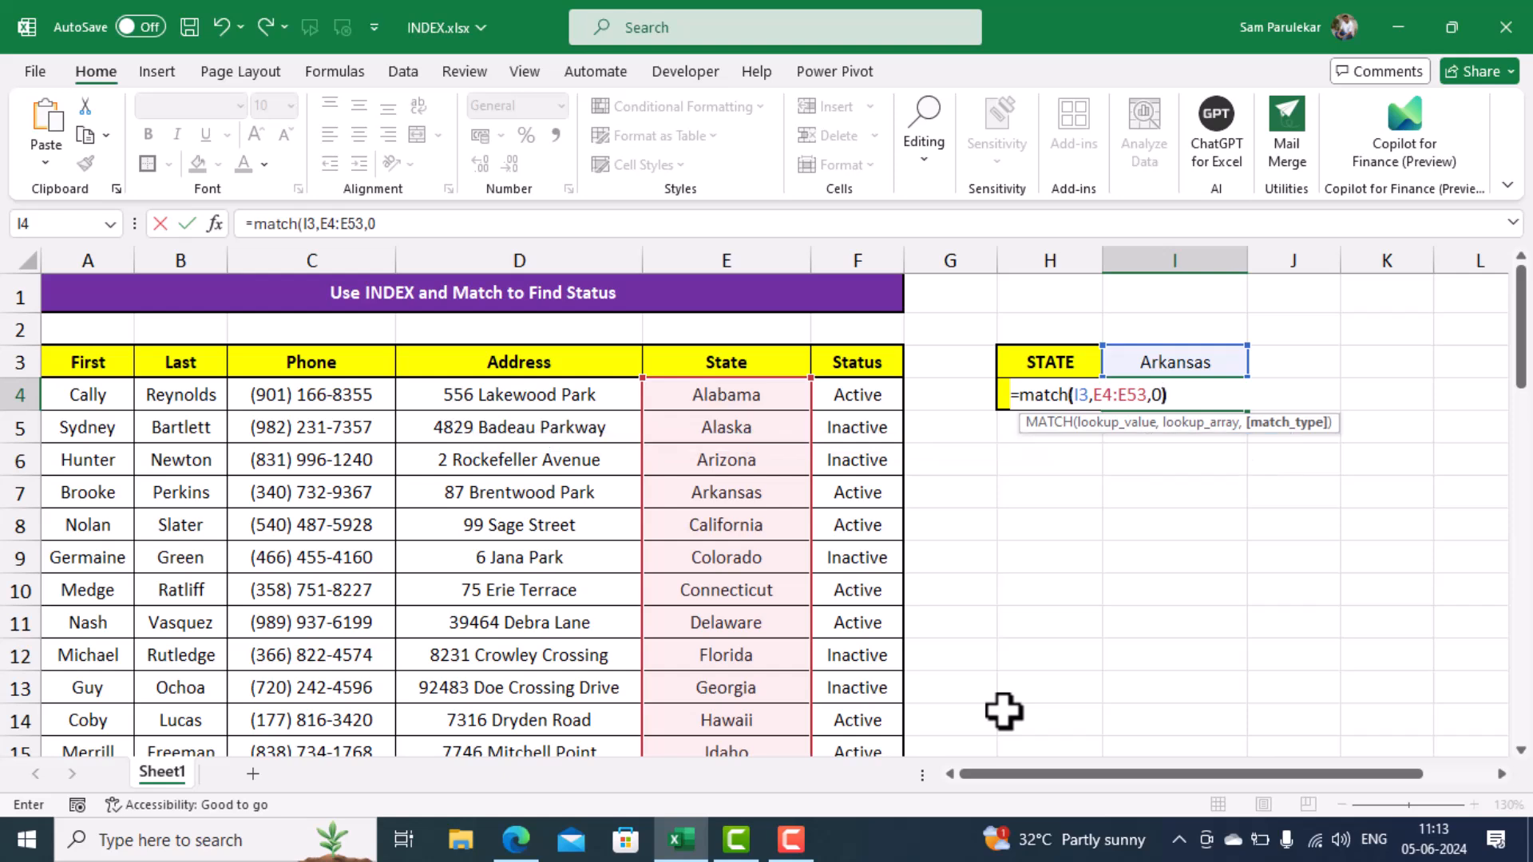
pyautogui.press('Return')
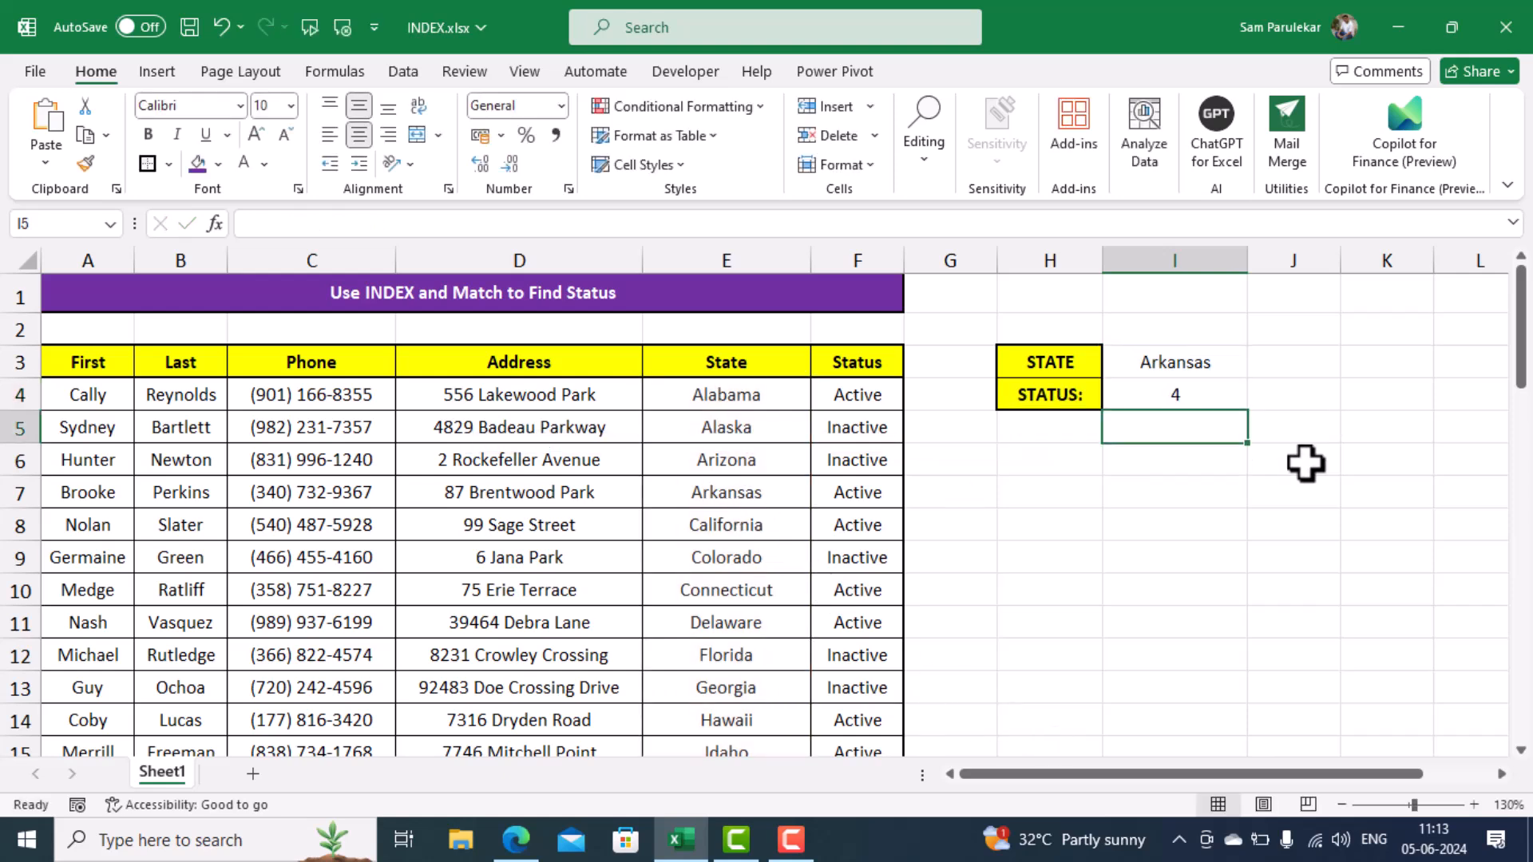
# - Check the formula in I4 and change the lookup state in cell I3 to Alaska
pyautogui.click(1213, 394)
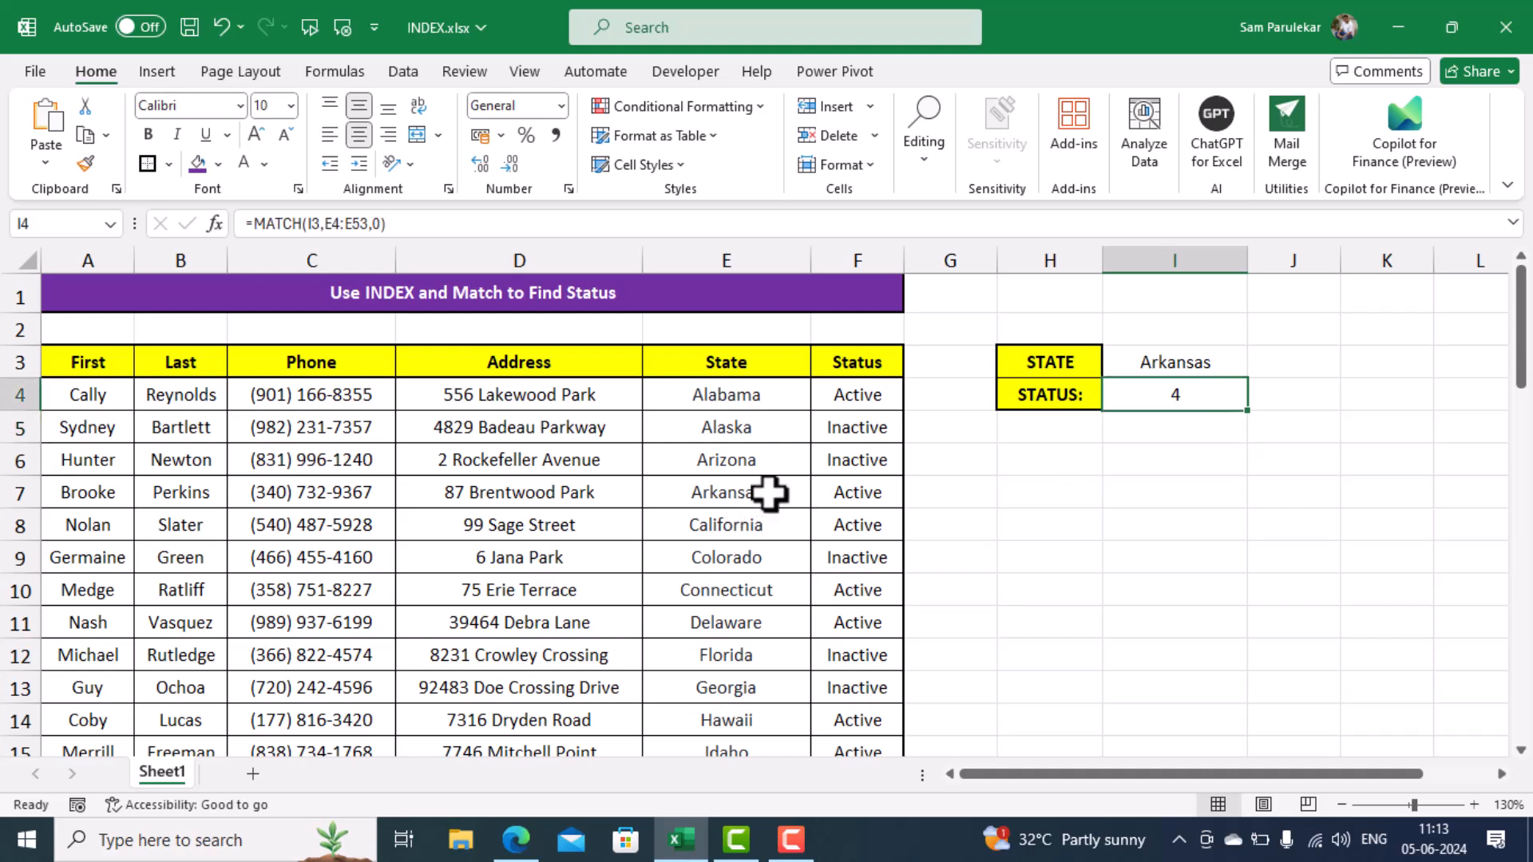
pyautogui.click(1181, 363)
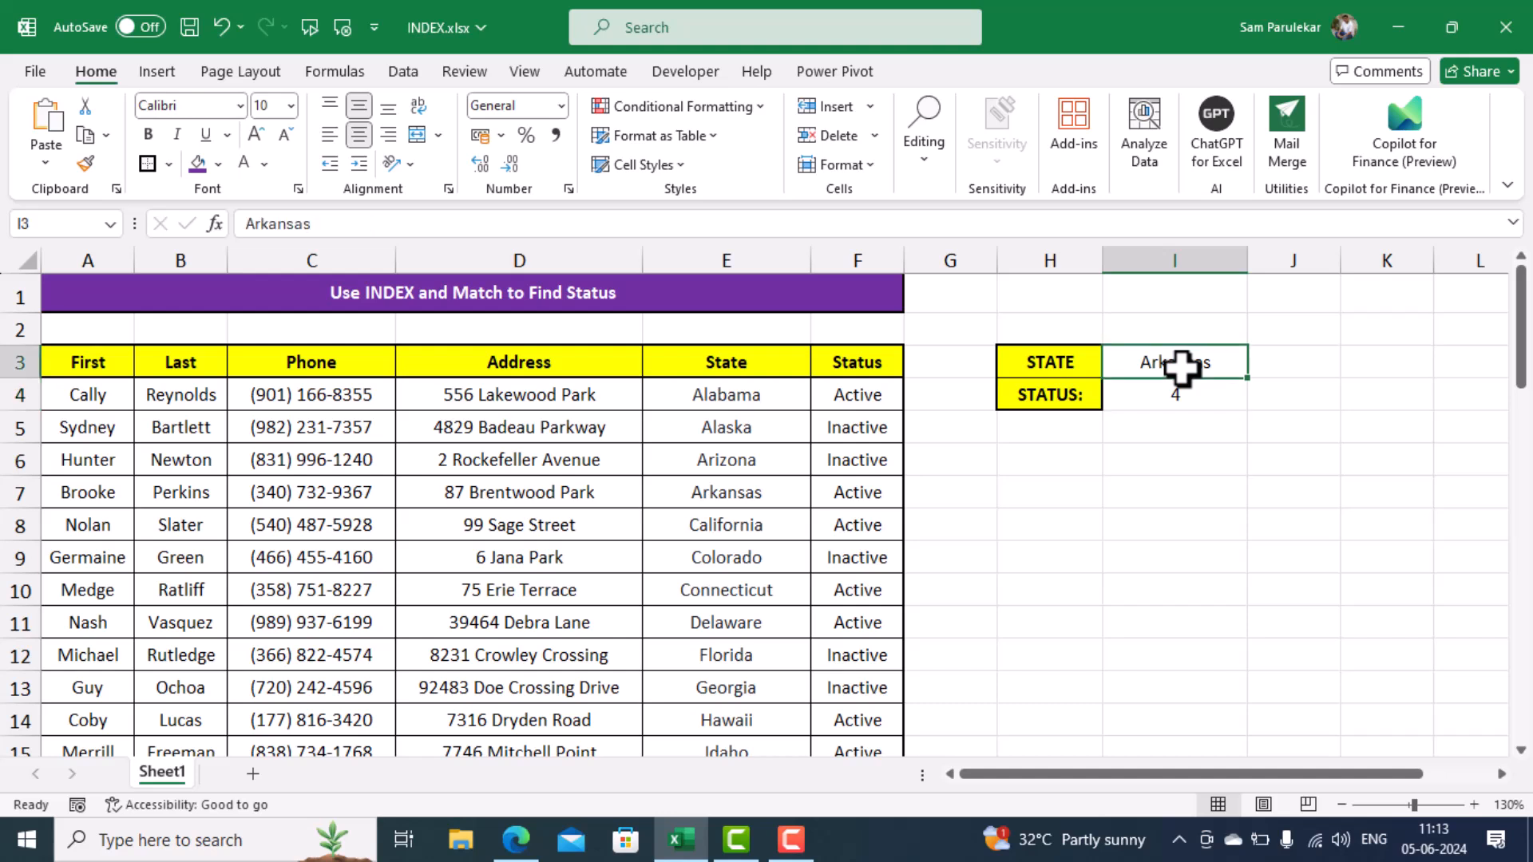
pyautogui.write('A')
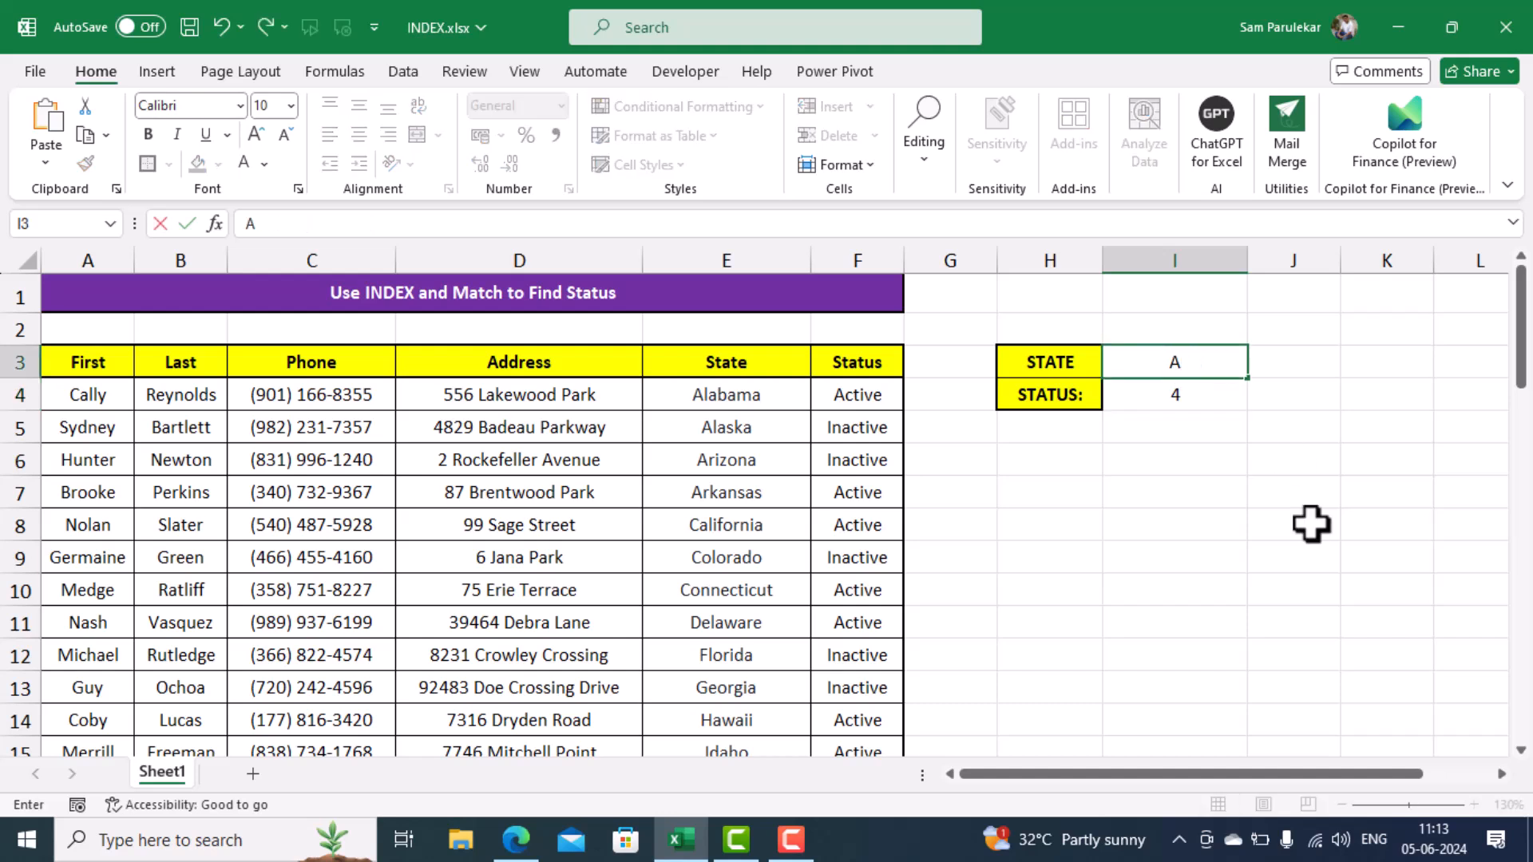
pyautogui.write('laska')
pyautogui.press('Return')
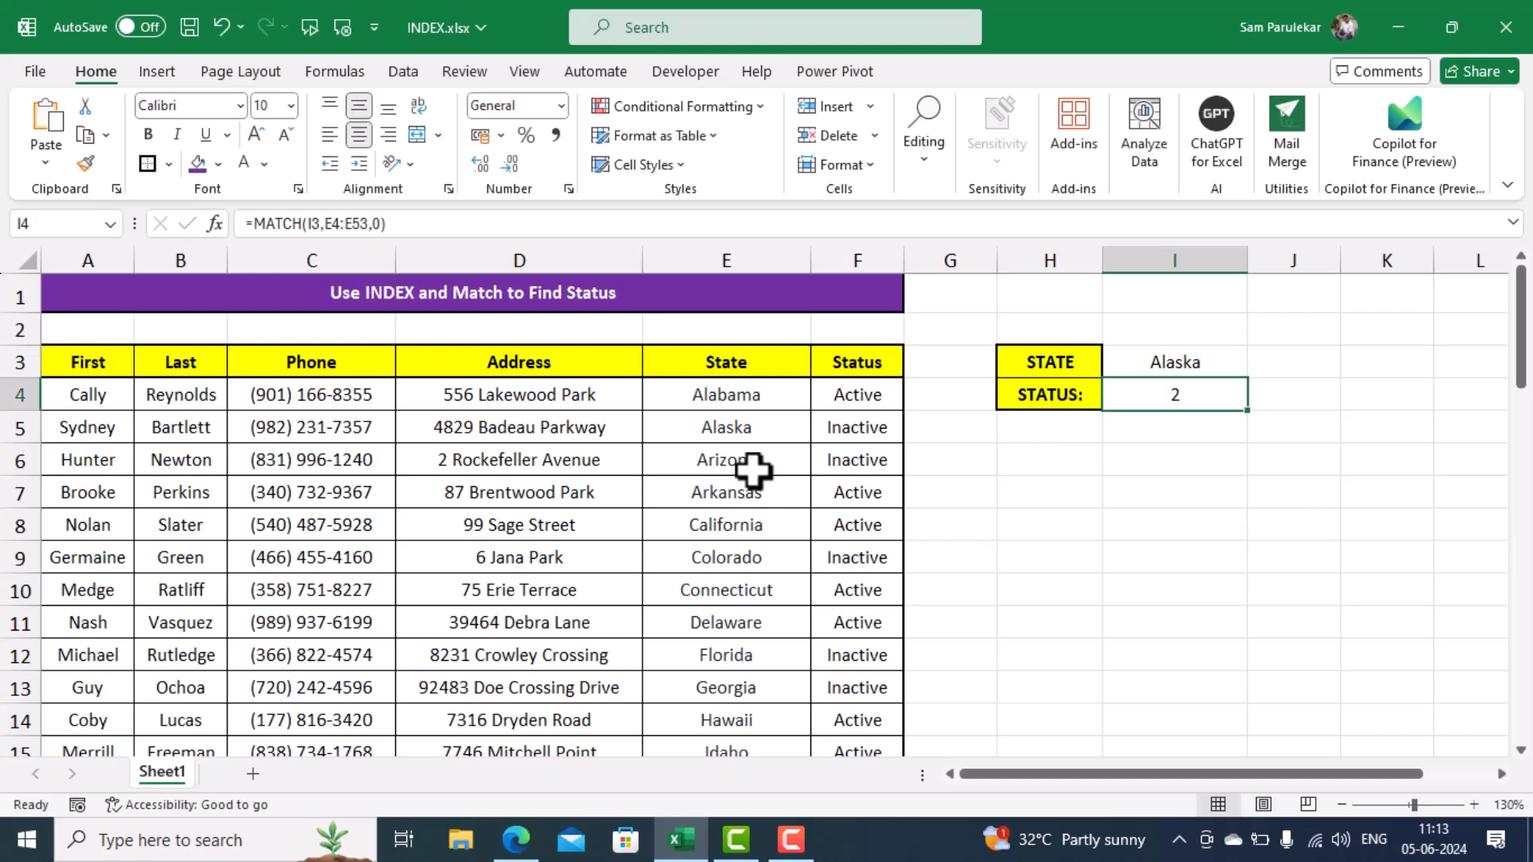
# - Change the lookup state in cell I3 to Alabama
pyautogui.click(1202, 366)
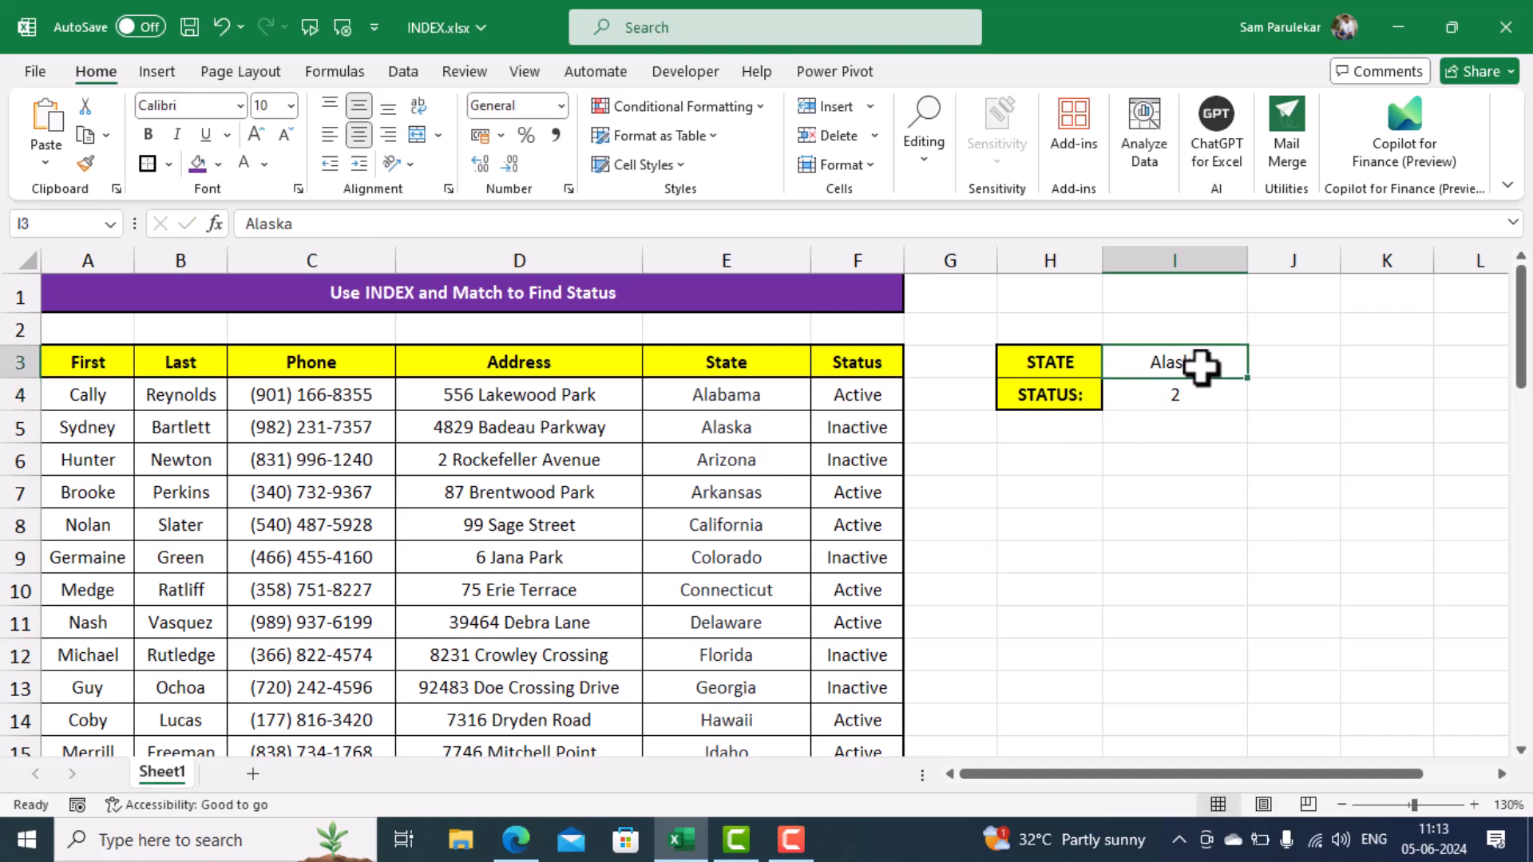
pyautogui.write('Al')
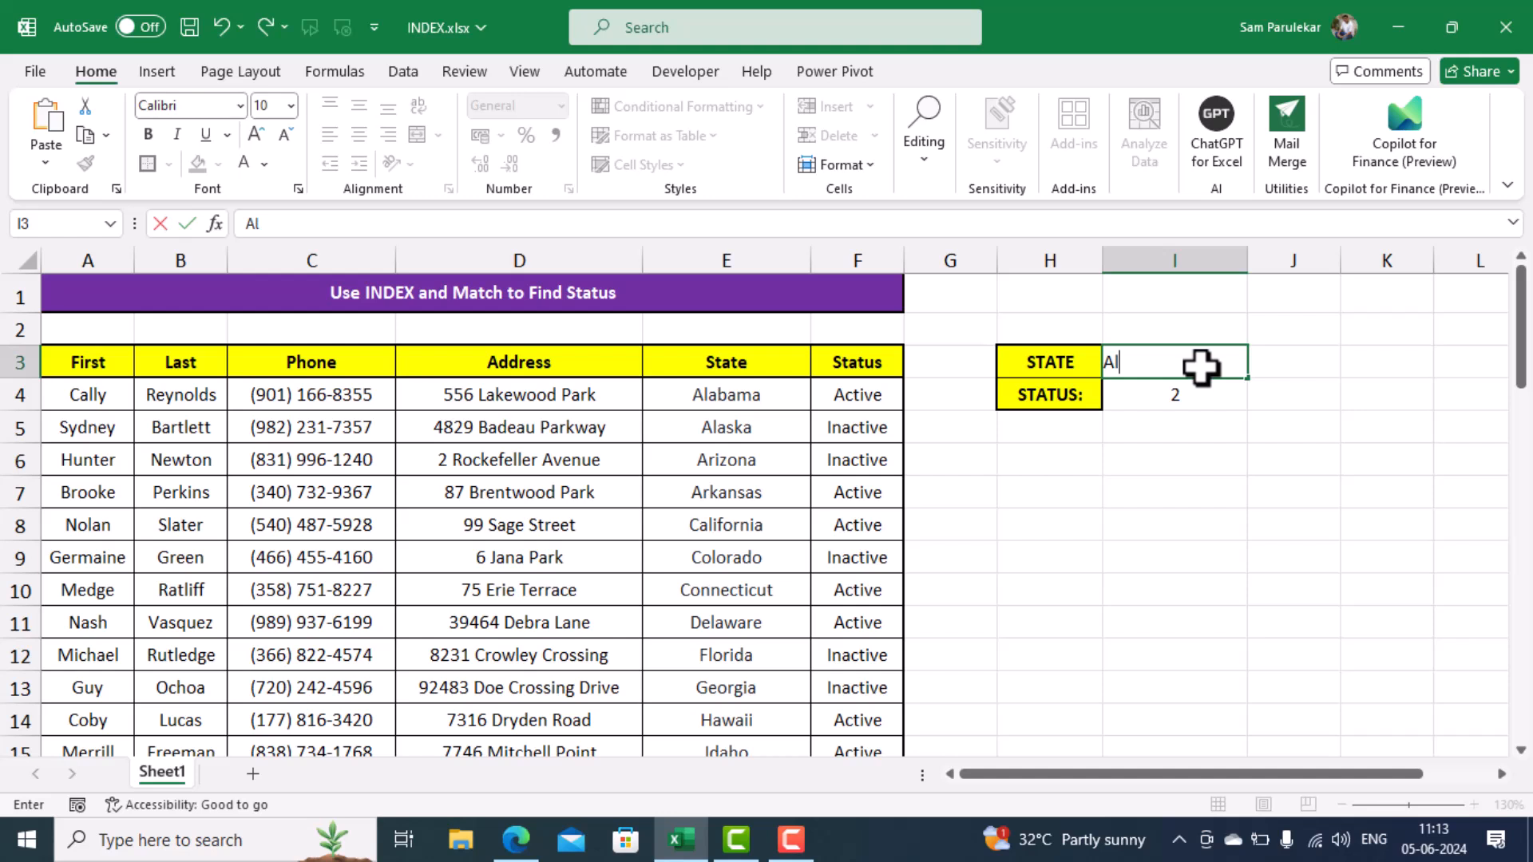
pyautogui.write('abama')
pyautogui.press('Return')
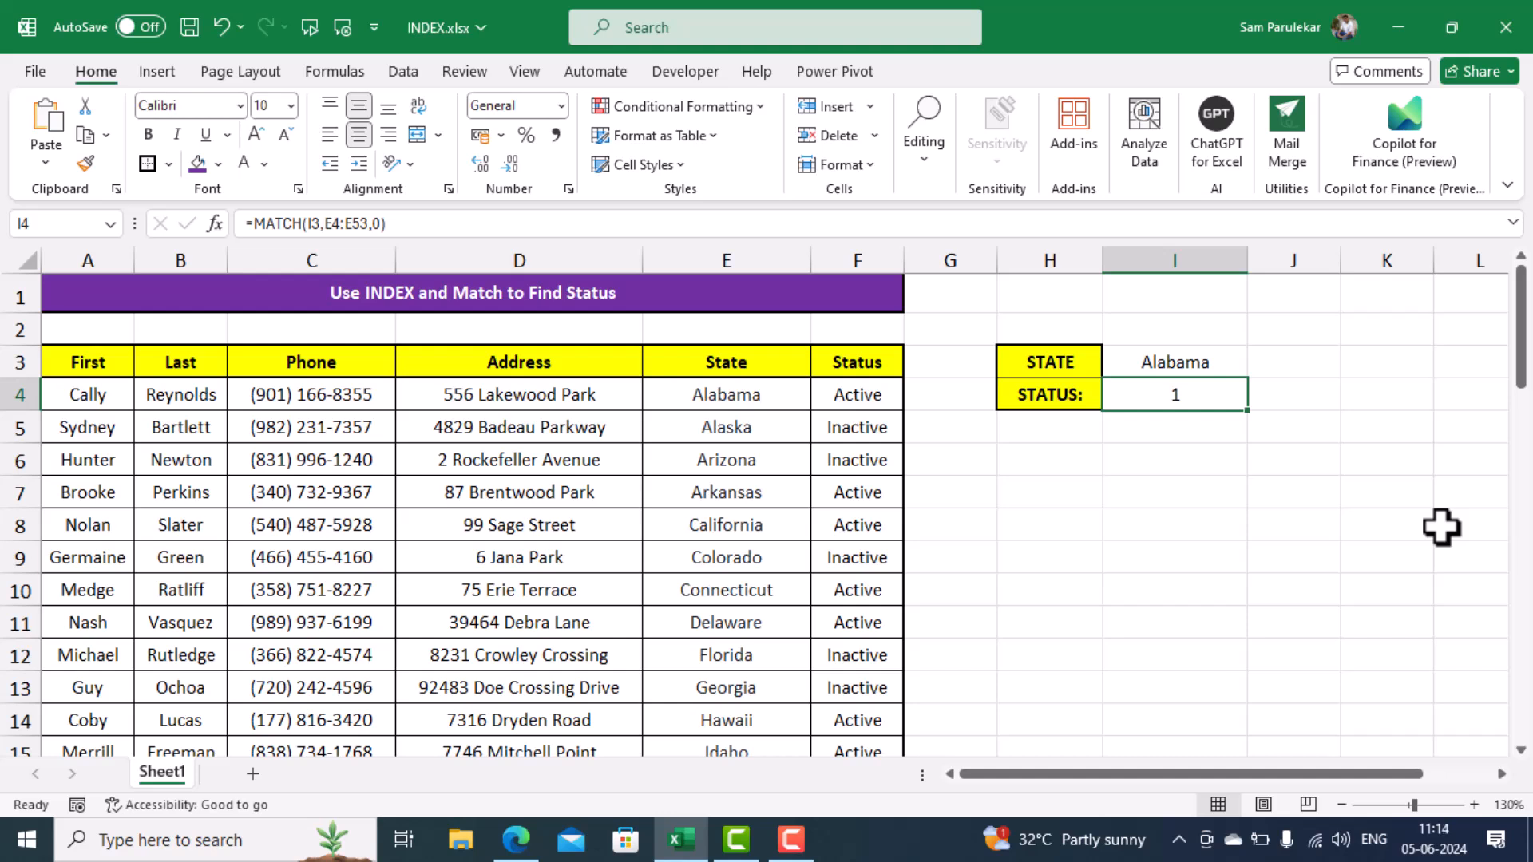
# - Start an INDEX formula in cell I4, replacing its contents, with the Status column range F4:F53 as the array
pyautogui.write('=index')
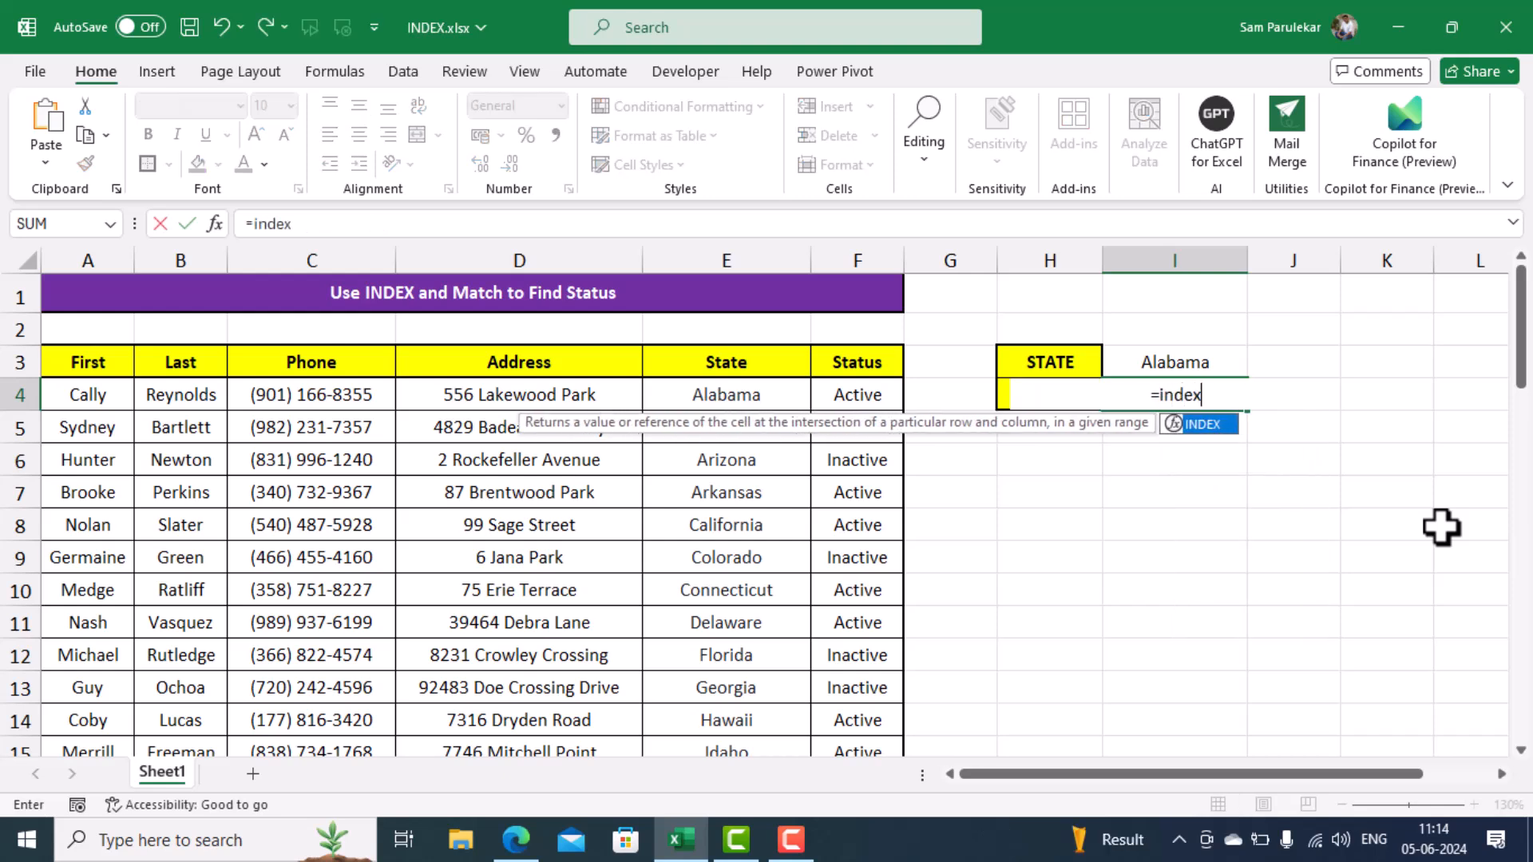
pyautogui.write('(')
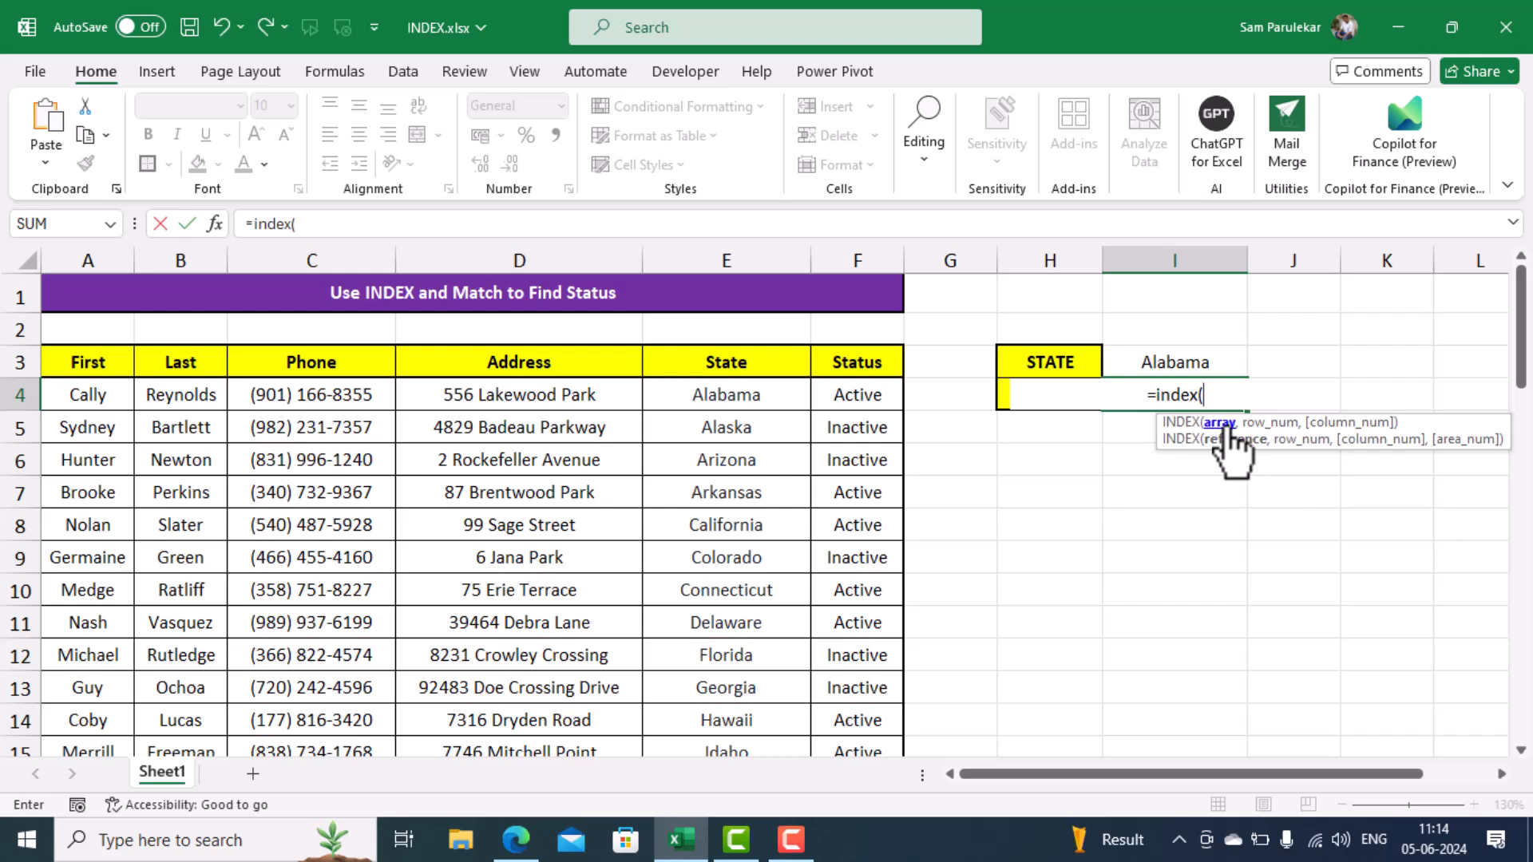
pyautogui.click(875, 399)
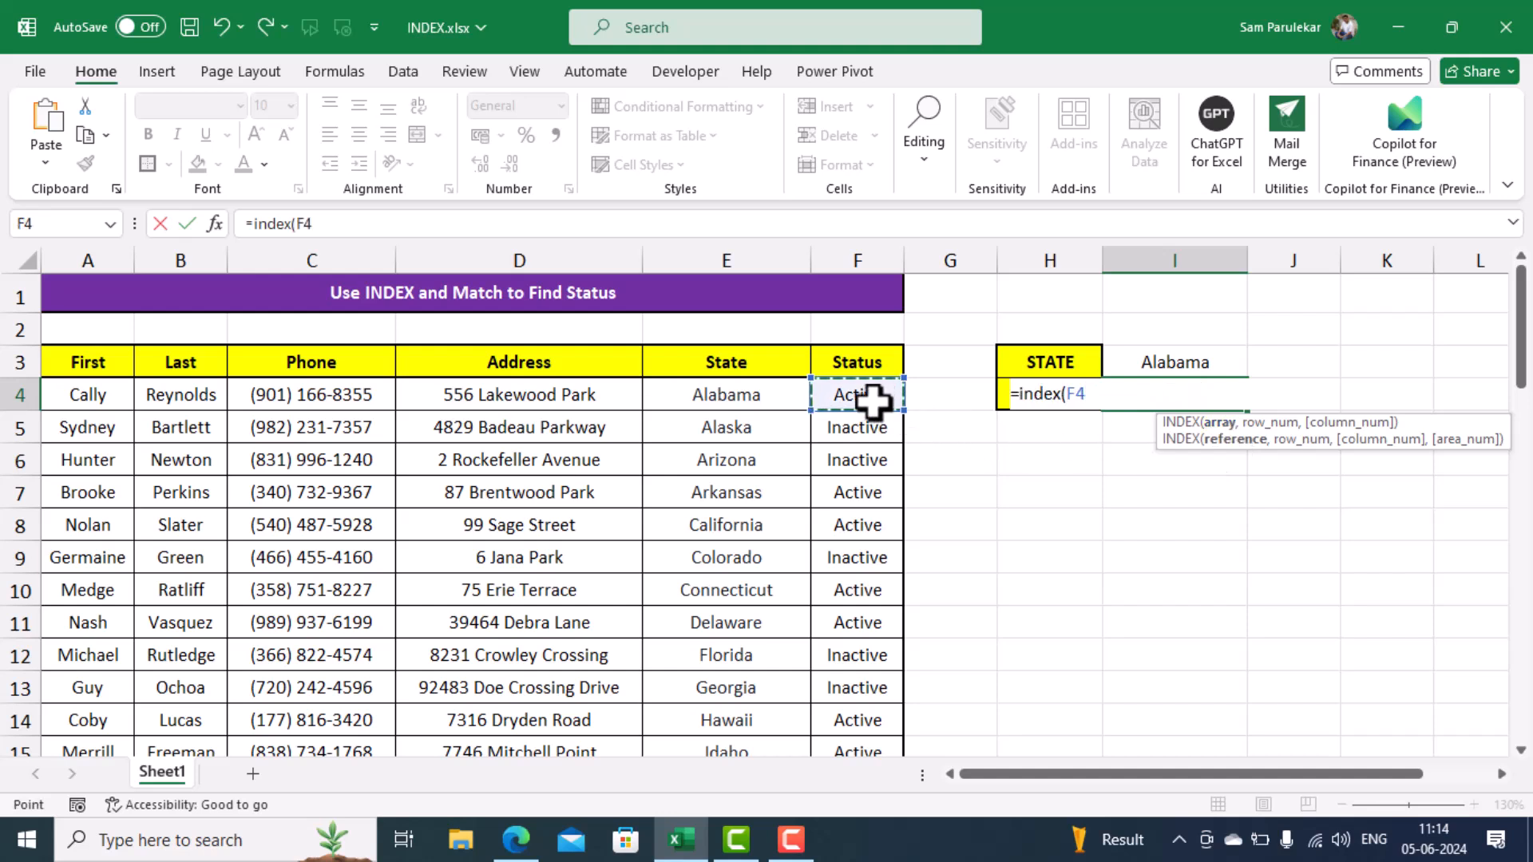
pyautogui.hotkey('ctrl', 'shift', 'Down')
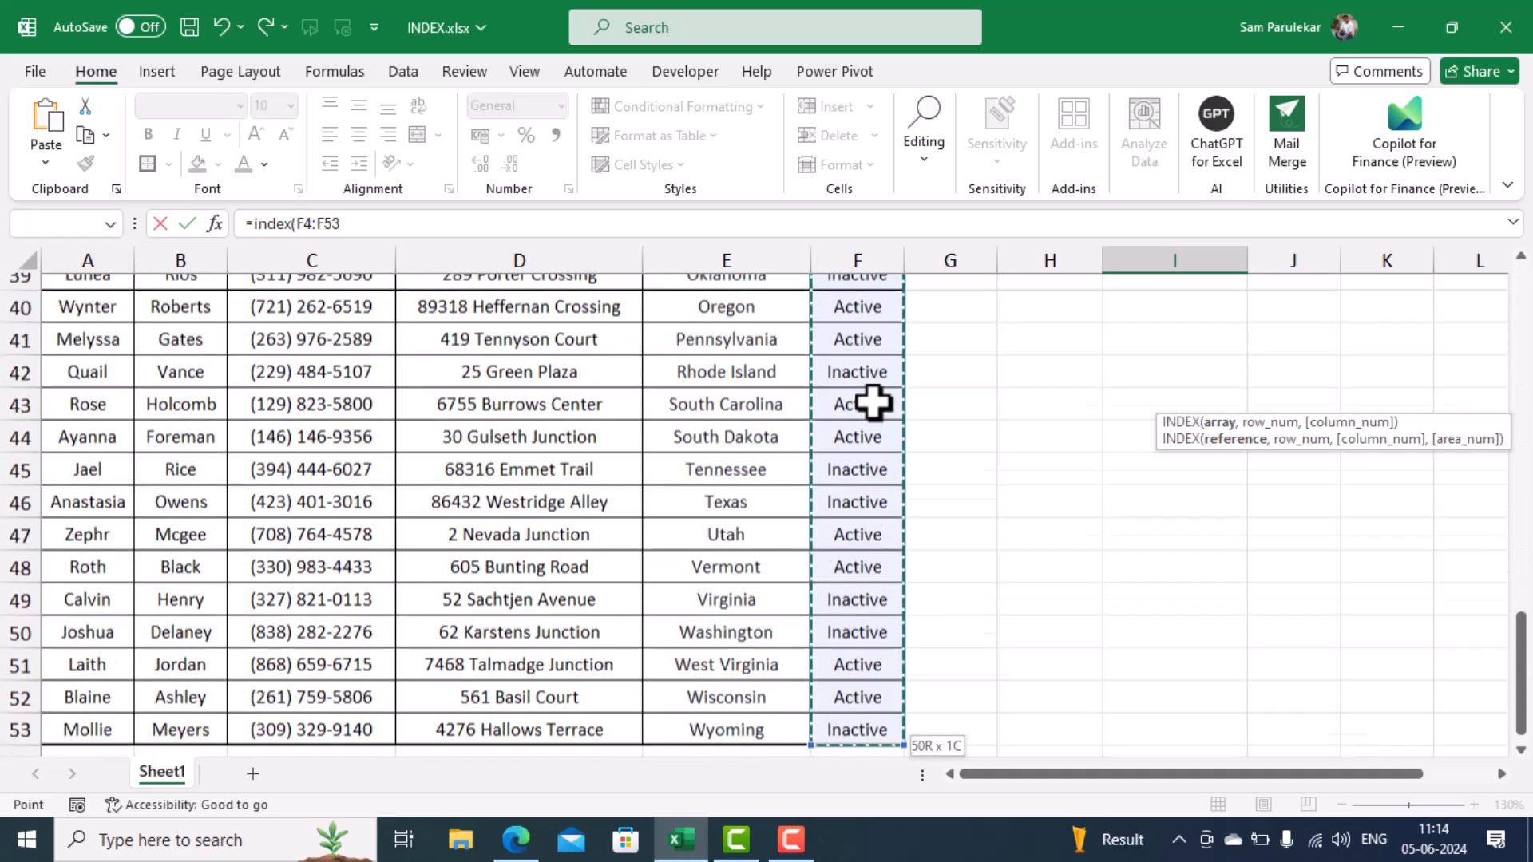
pyautogui.scroll(13, 873, 402)
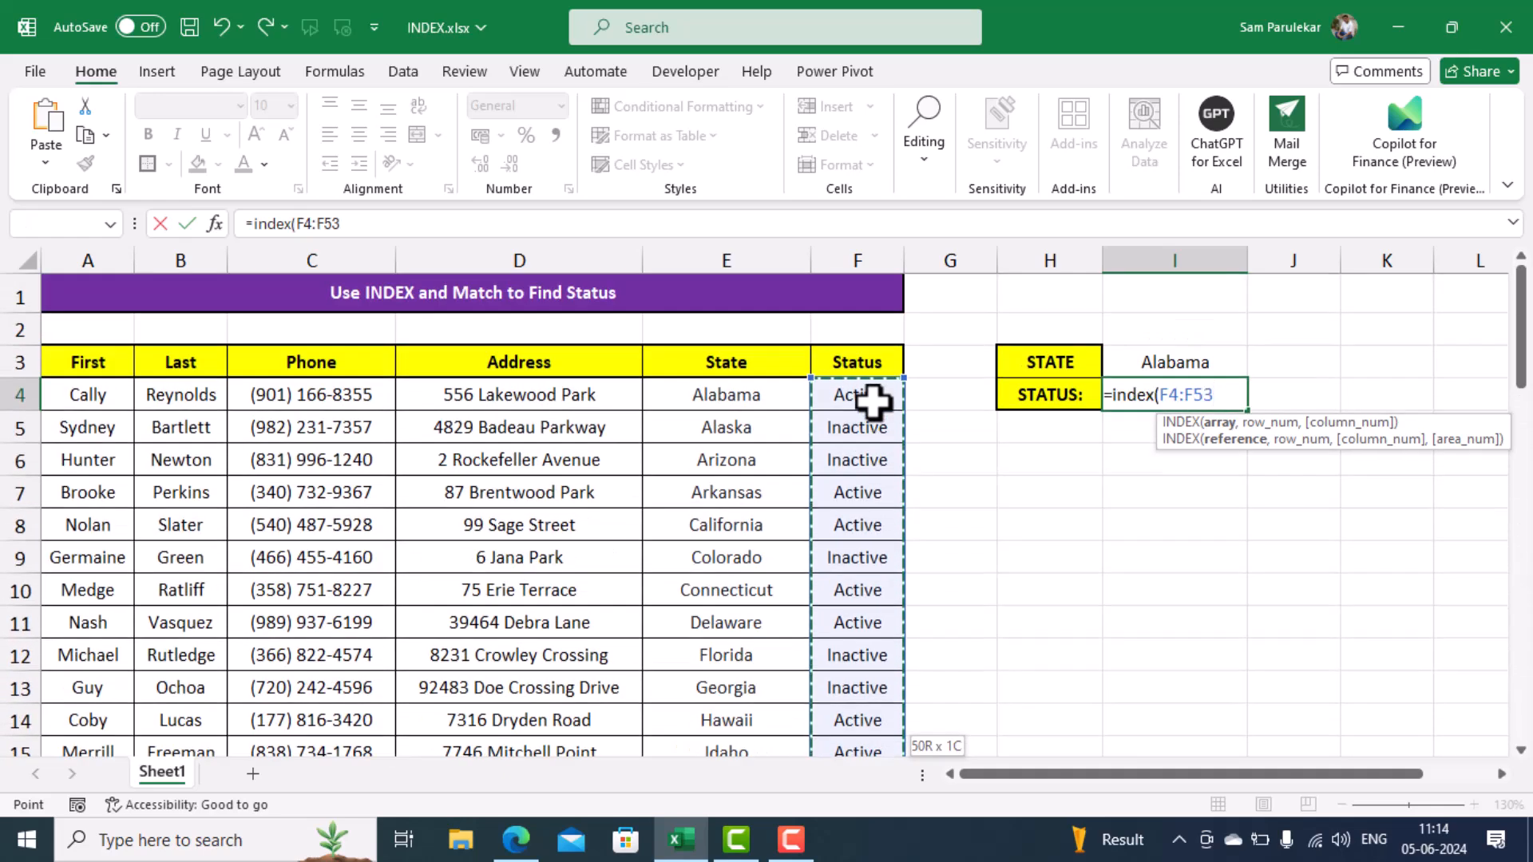
pyautogui.write(',')
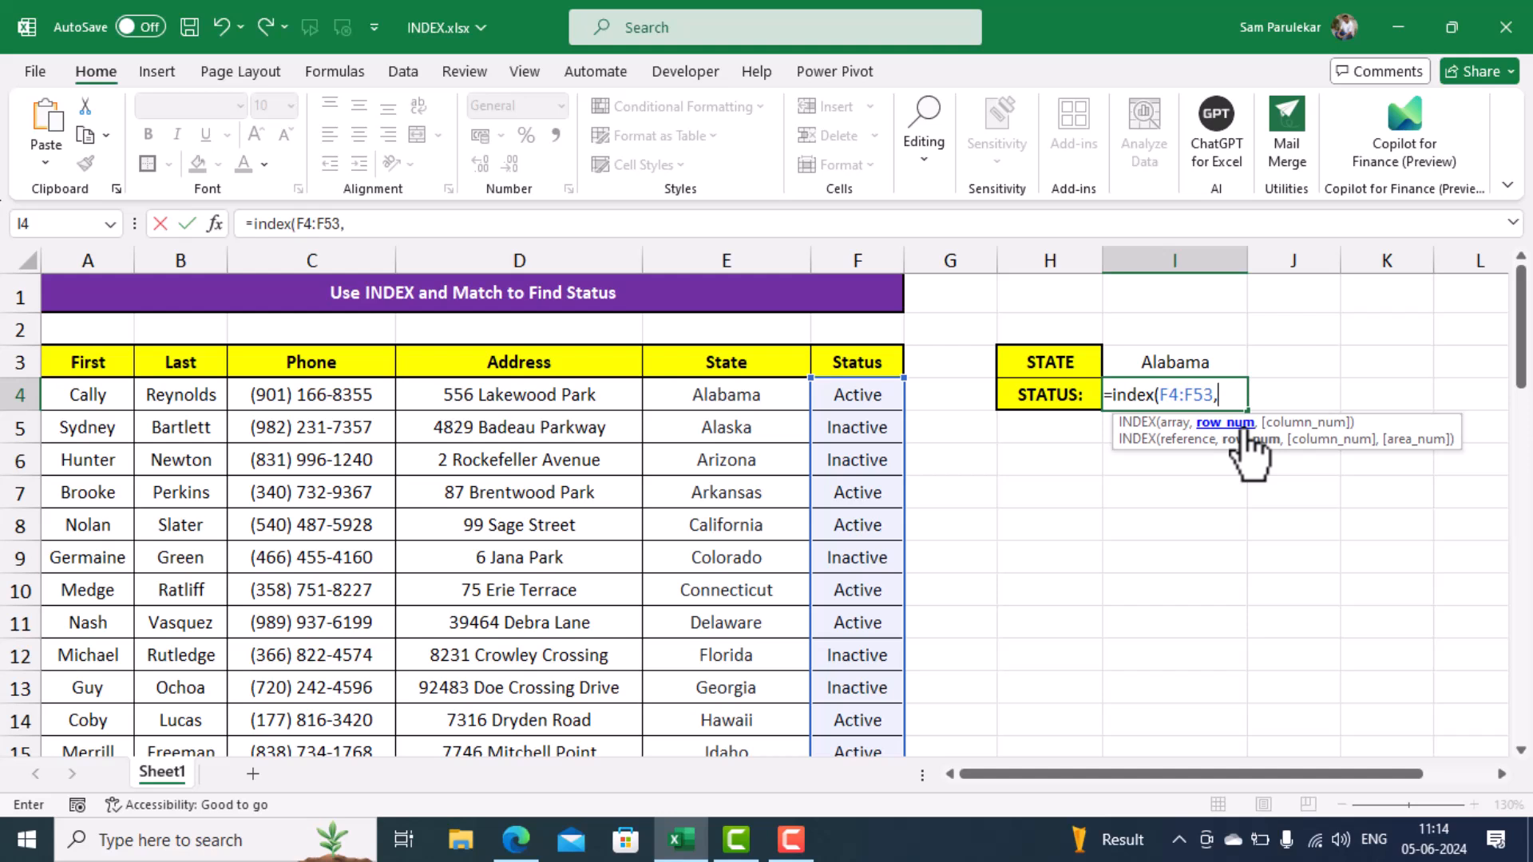
# - Complete the INDEX formula in I4 by nesting MATCH(I3,E4:E53,0) as the row number
pyautogui.write('match(')
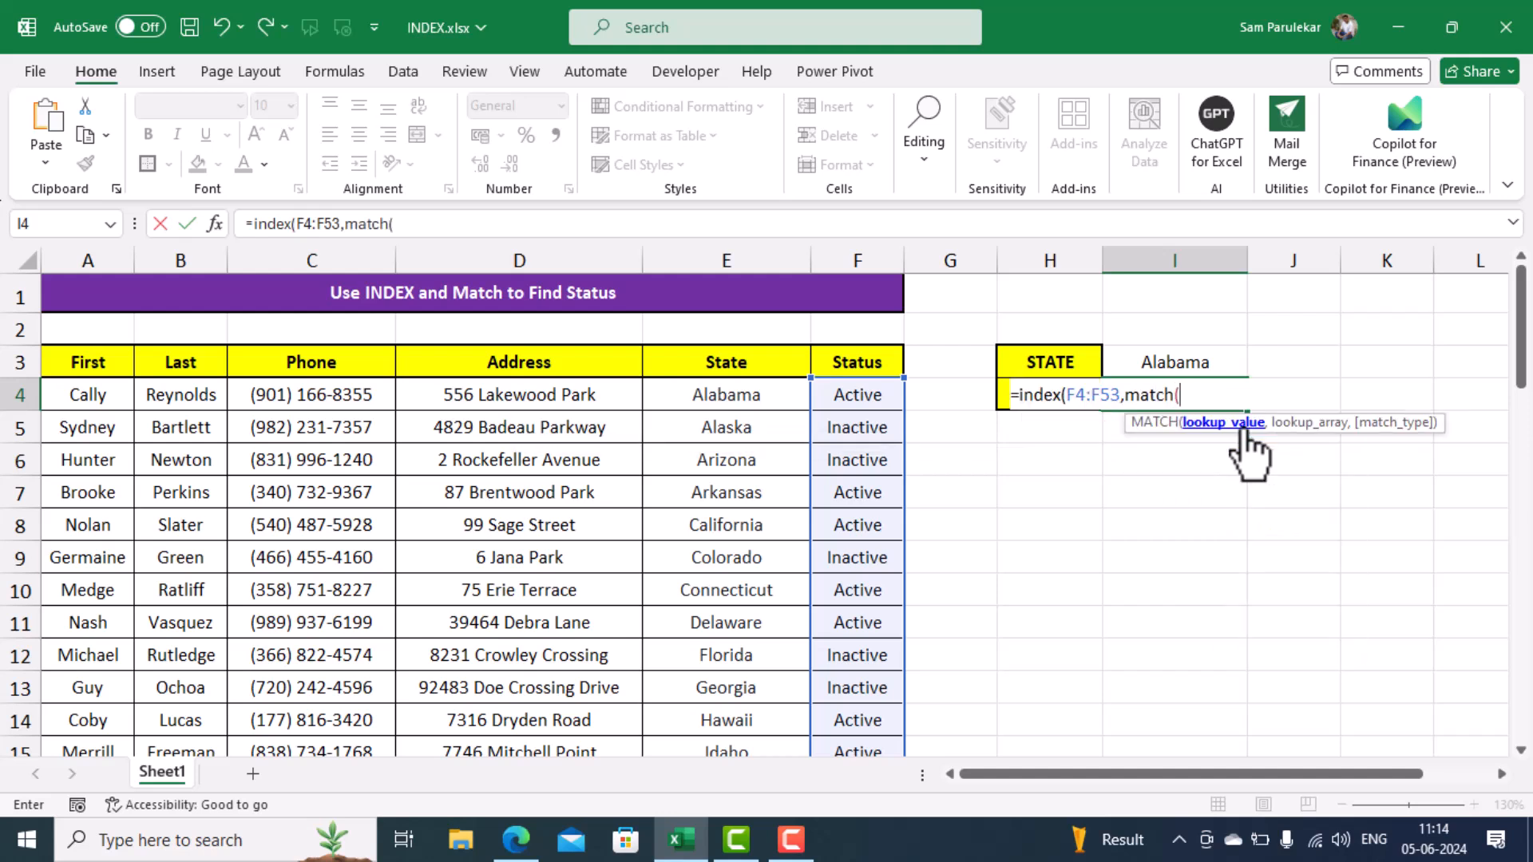
pyautogui.click(1196, 359)
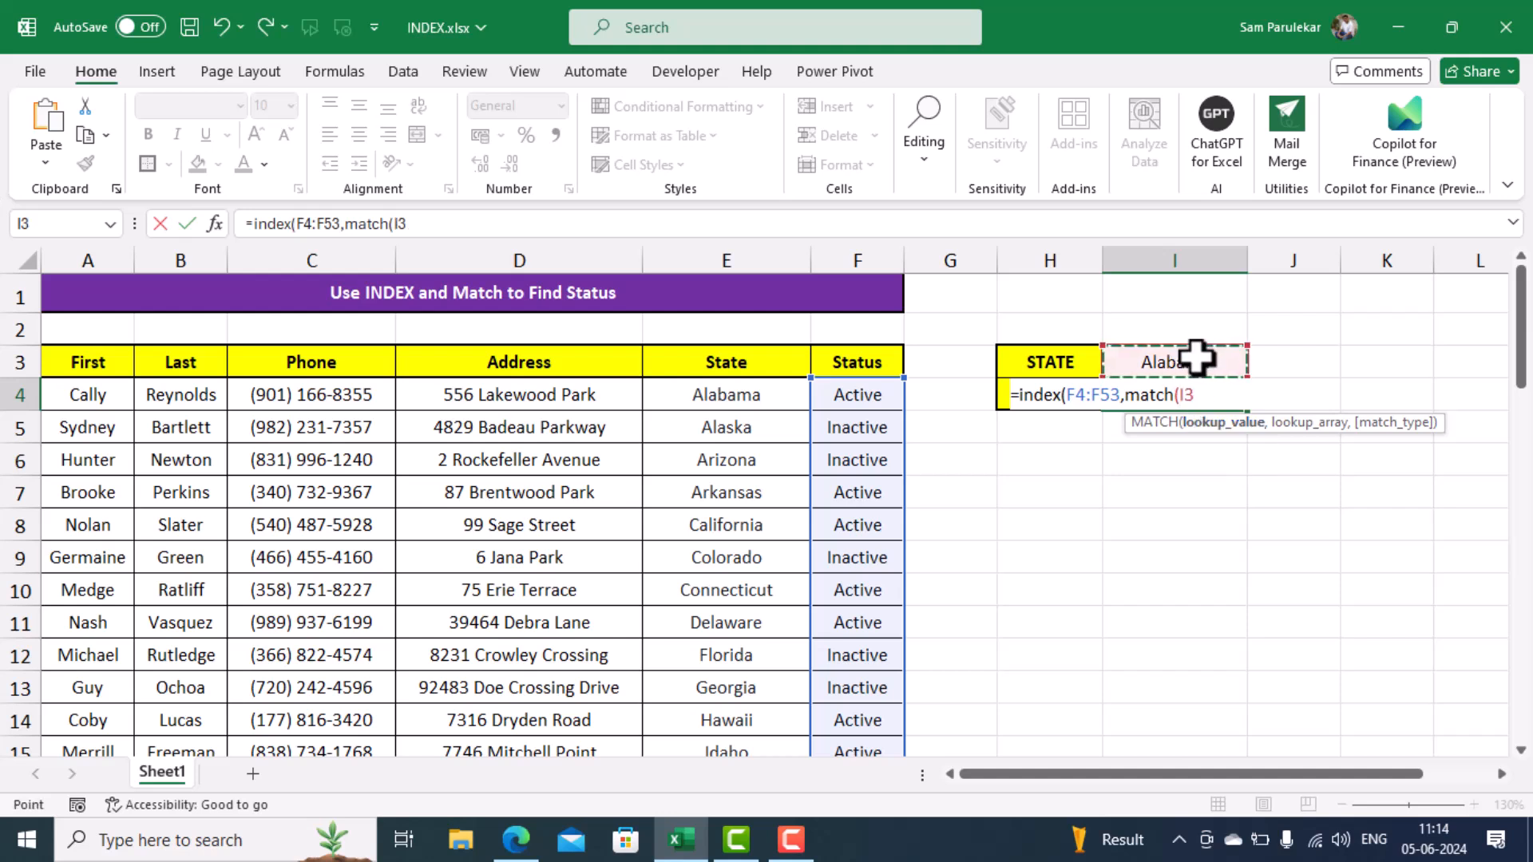
pyautogui.write(',')
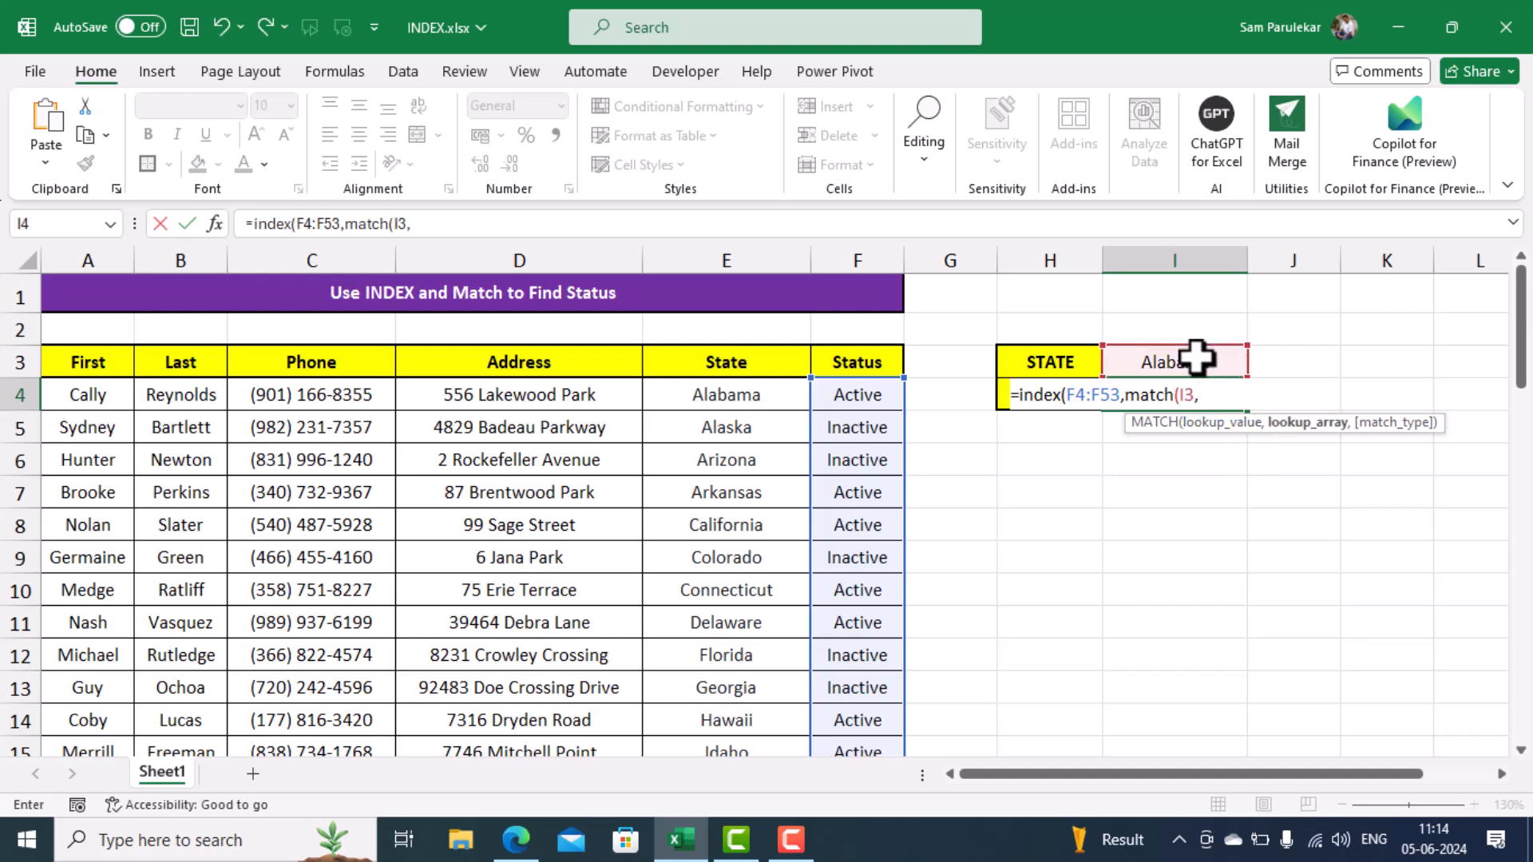
pyautogui.click(779, 404)
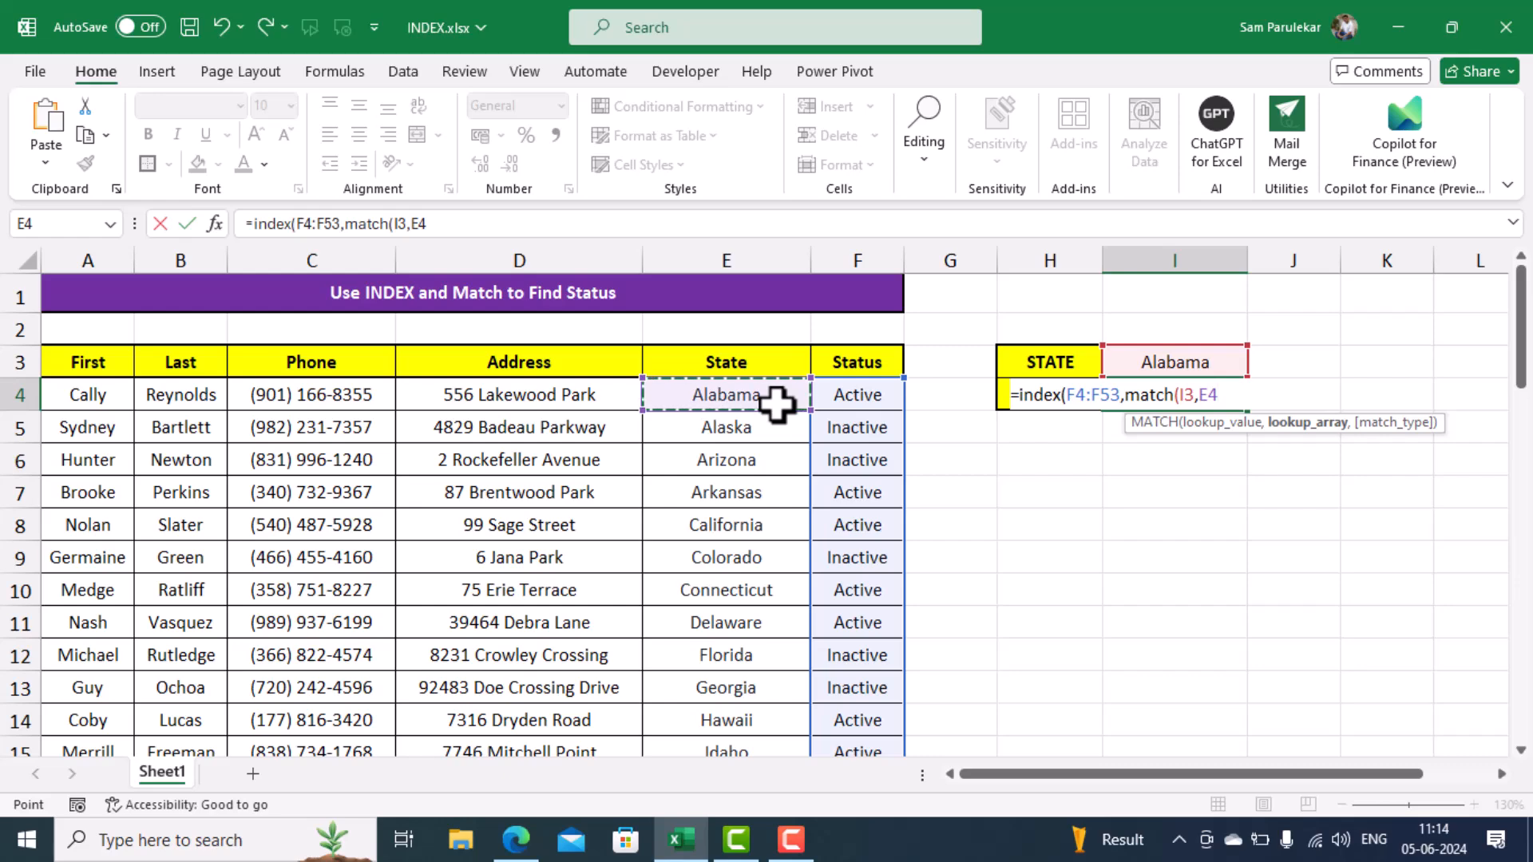
pyautogui.hotkey('ctrl', 'shift', 'Down')
pyautogui.scroll(4, 779, 404)
pyautogui.write(',0')
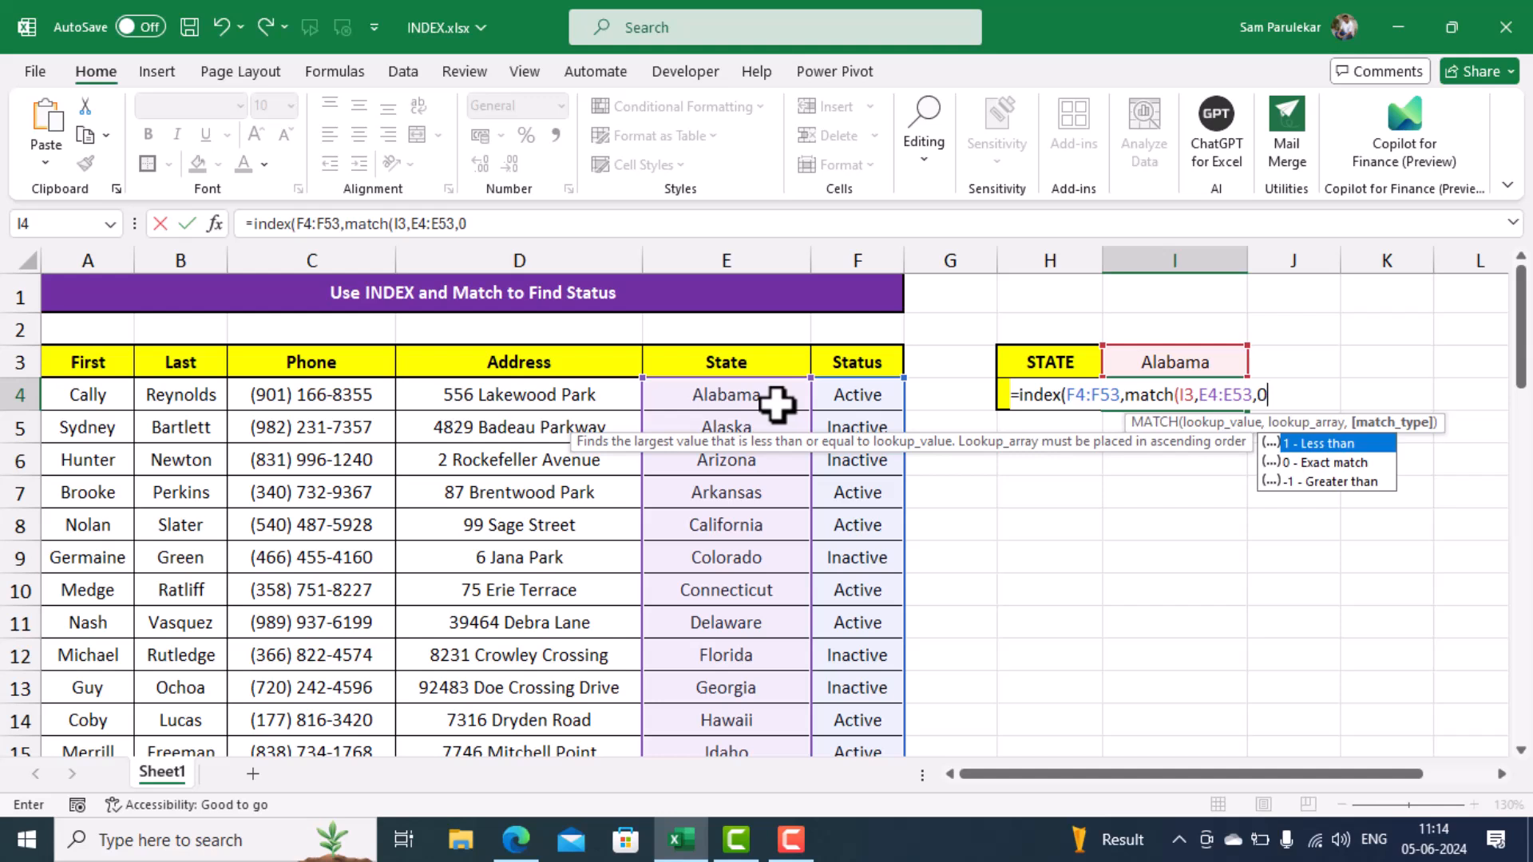
pyautogui.write(')')
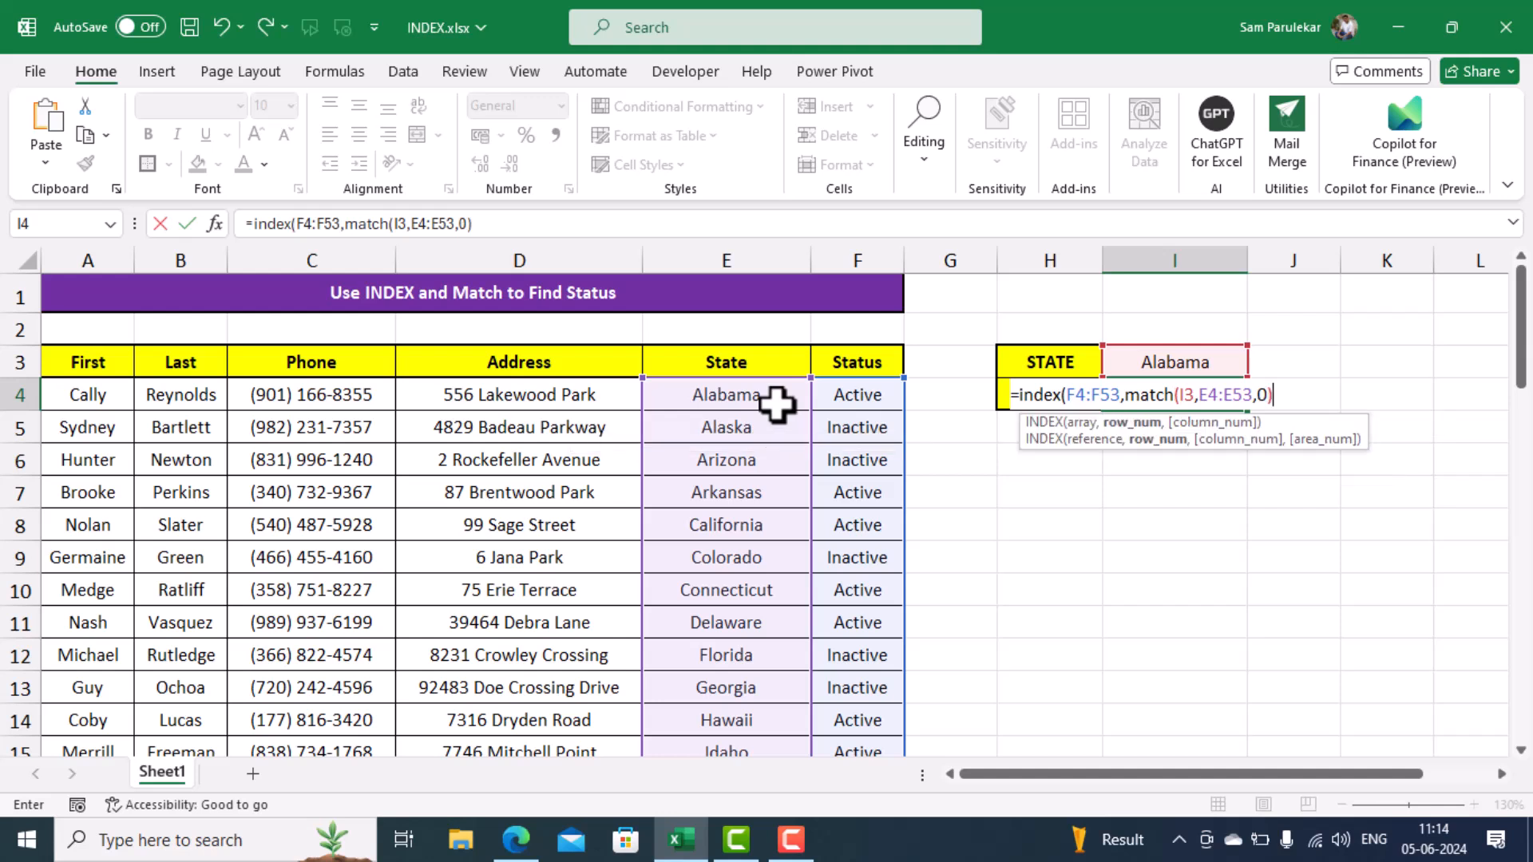
pyautogui.write(')')
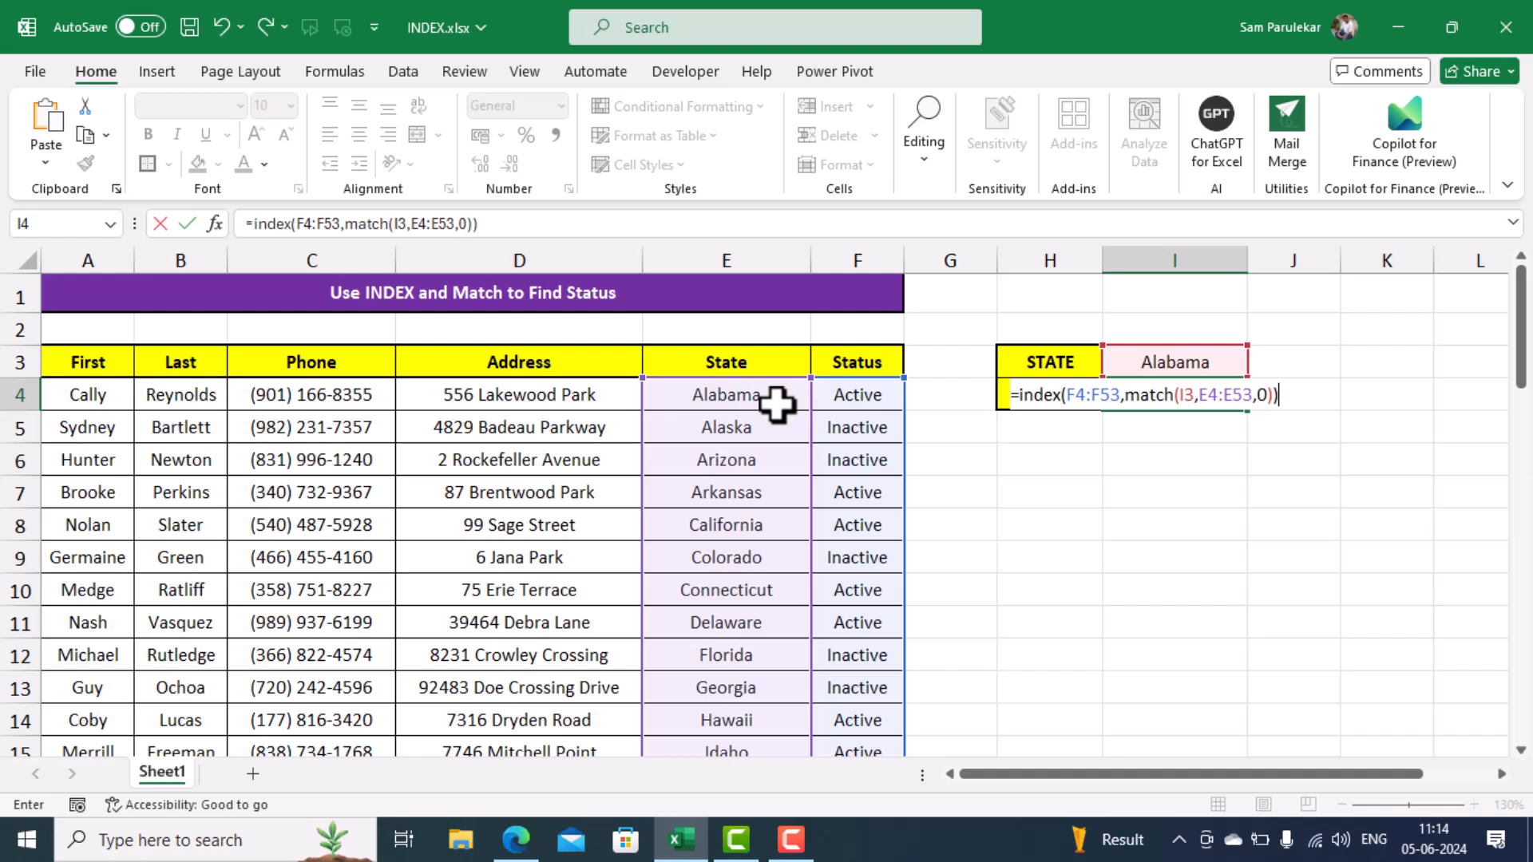
pyautogui.press('Return')
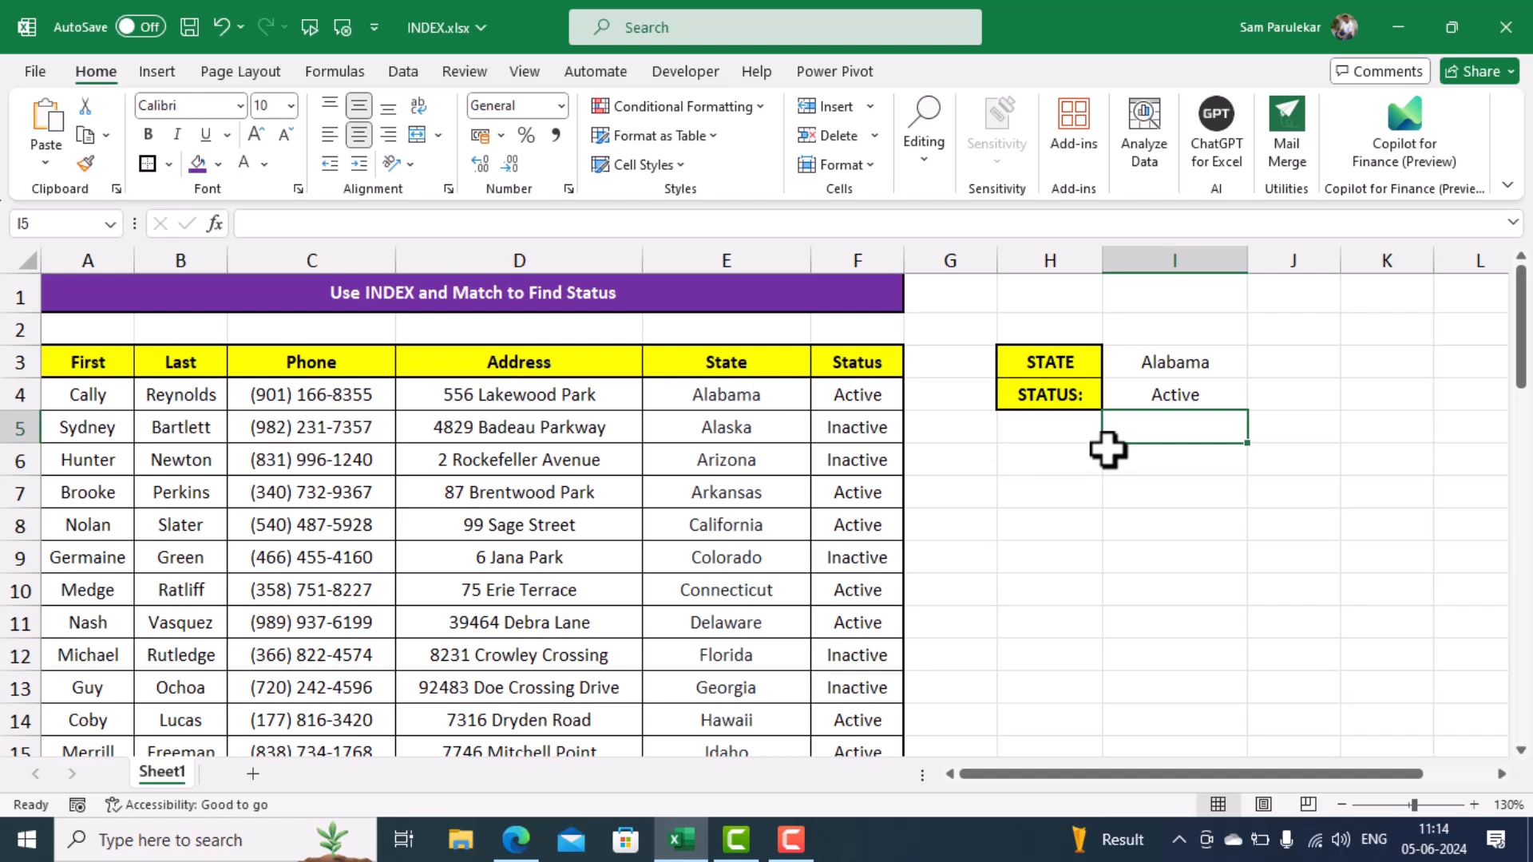
# - Test the combined formula by changing the lookup state in cell I3 to Alaska
pyautogui.click(1153, 361)
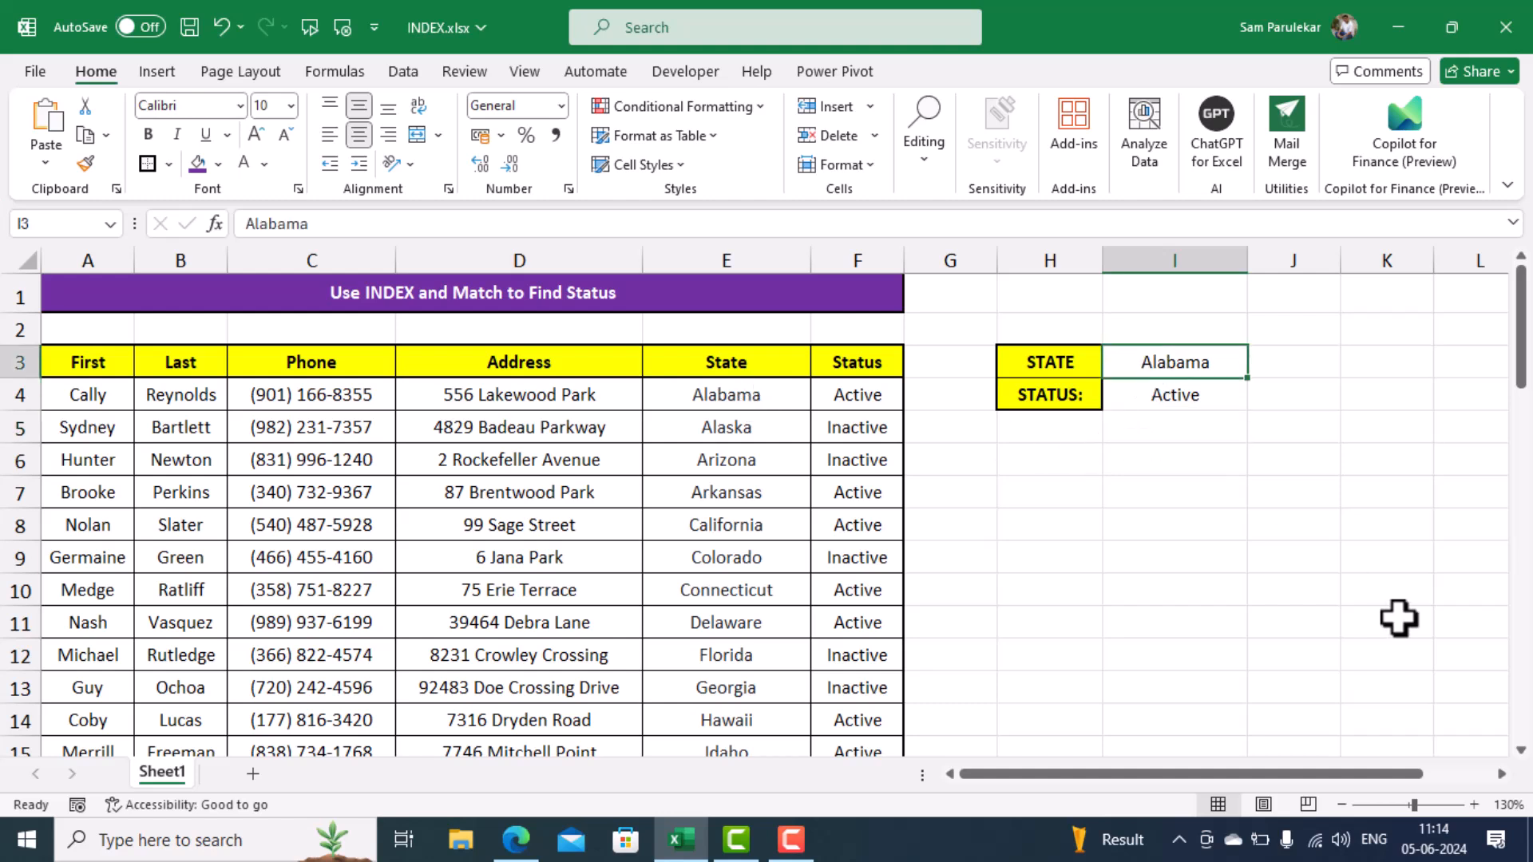
pyautogui.write('Ala')
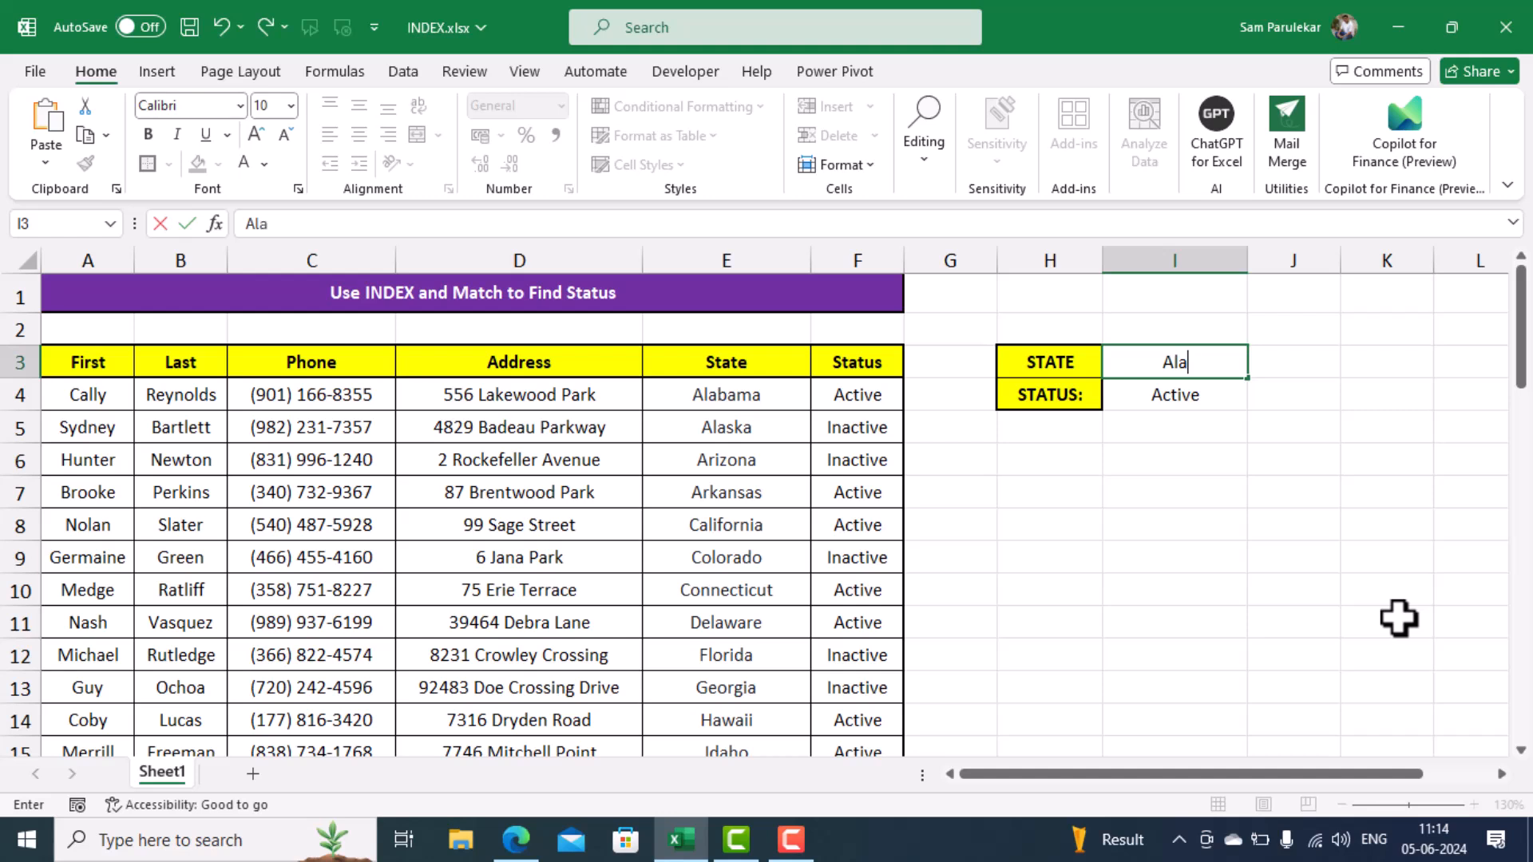
pyautogui.write('ska')
pyautogui.press('Return')
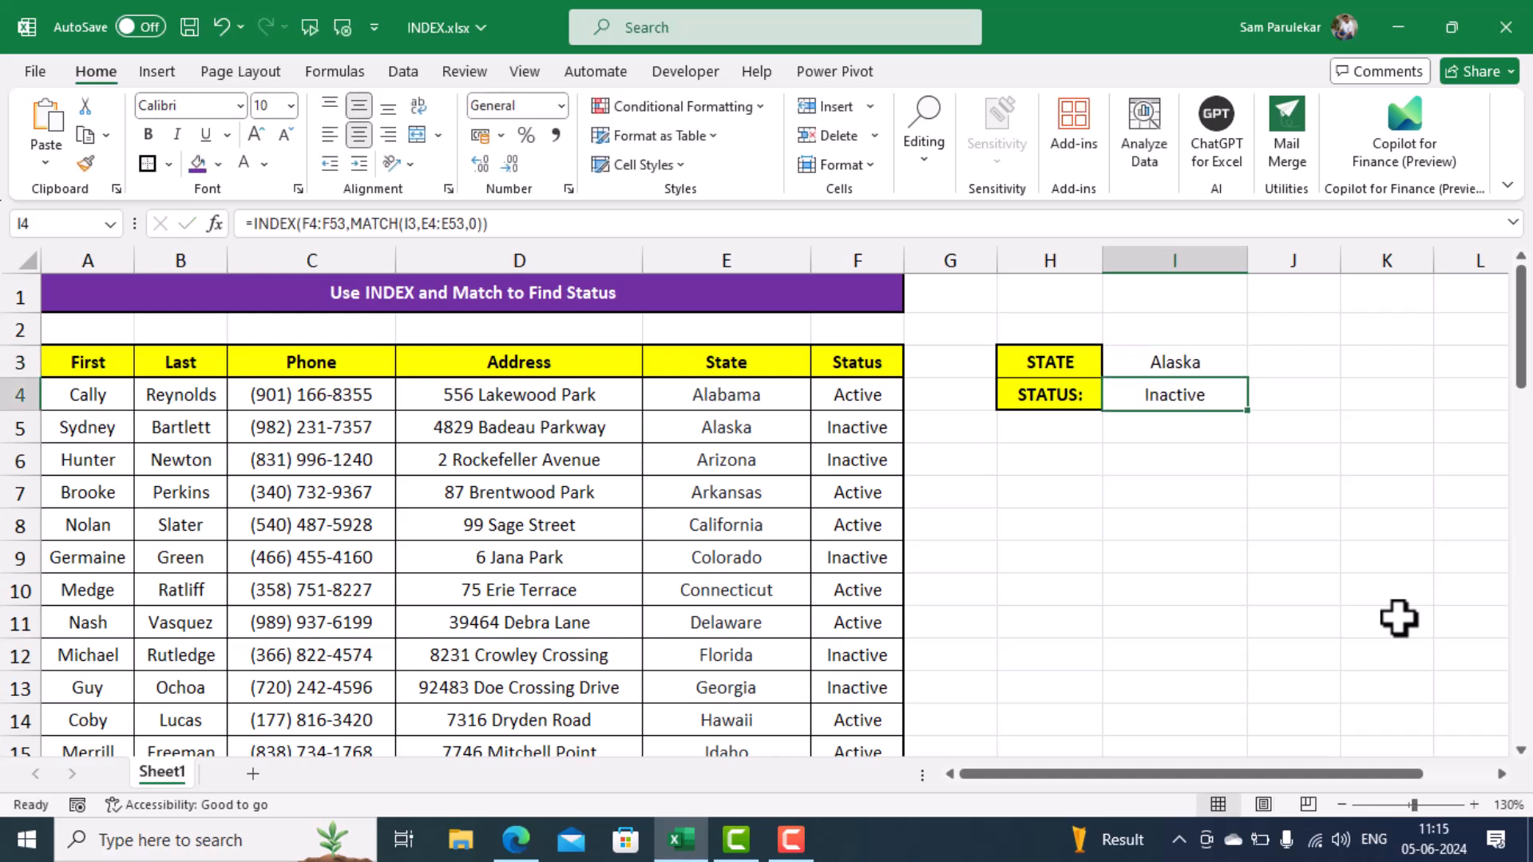
# - Set the lookup state in cell I3 to Arkansas and check the status formula in cell I4
pyautogui.click(1151, 353)
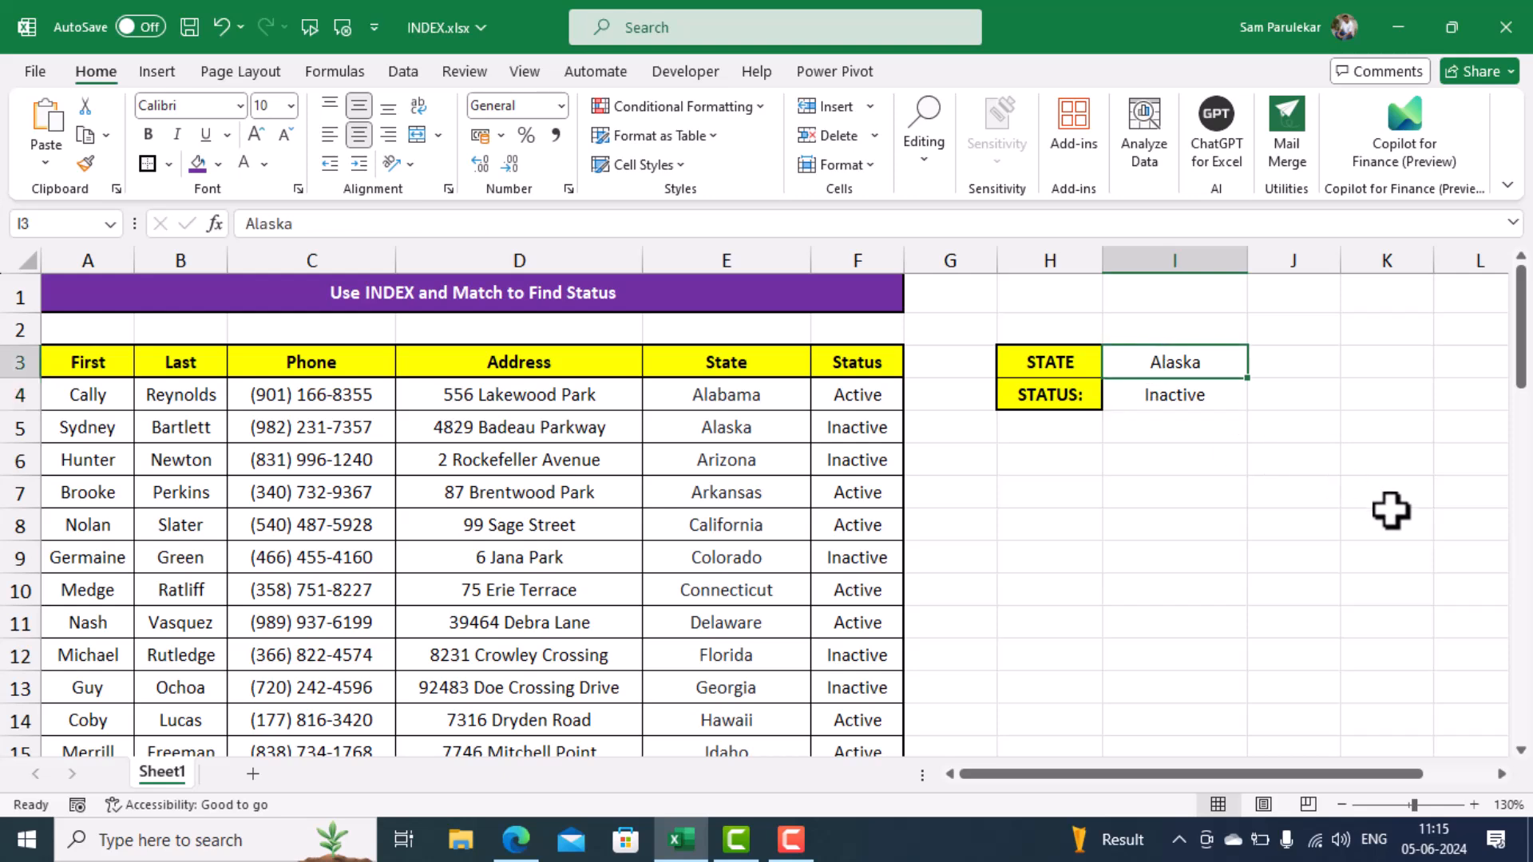
pyautogui.write('Arkansas')
pyautogui.press('Return')
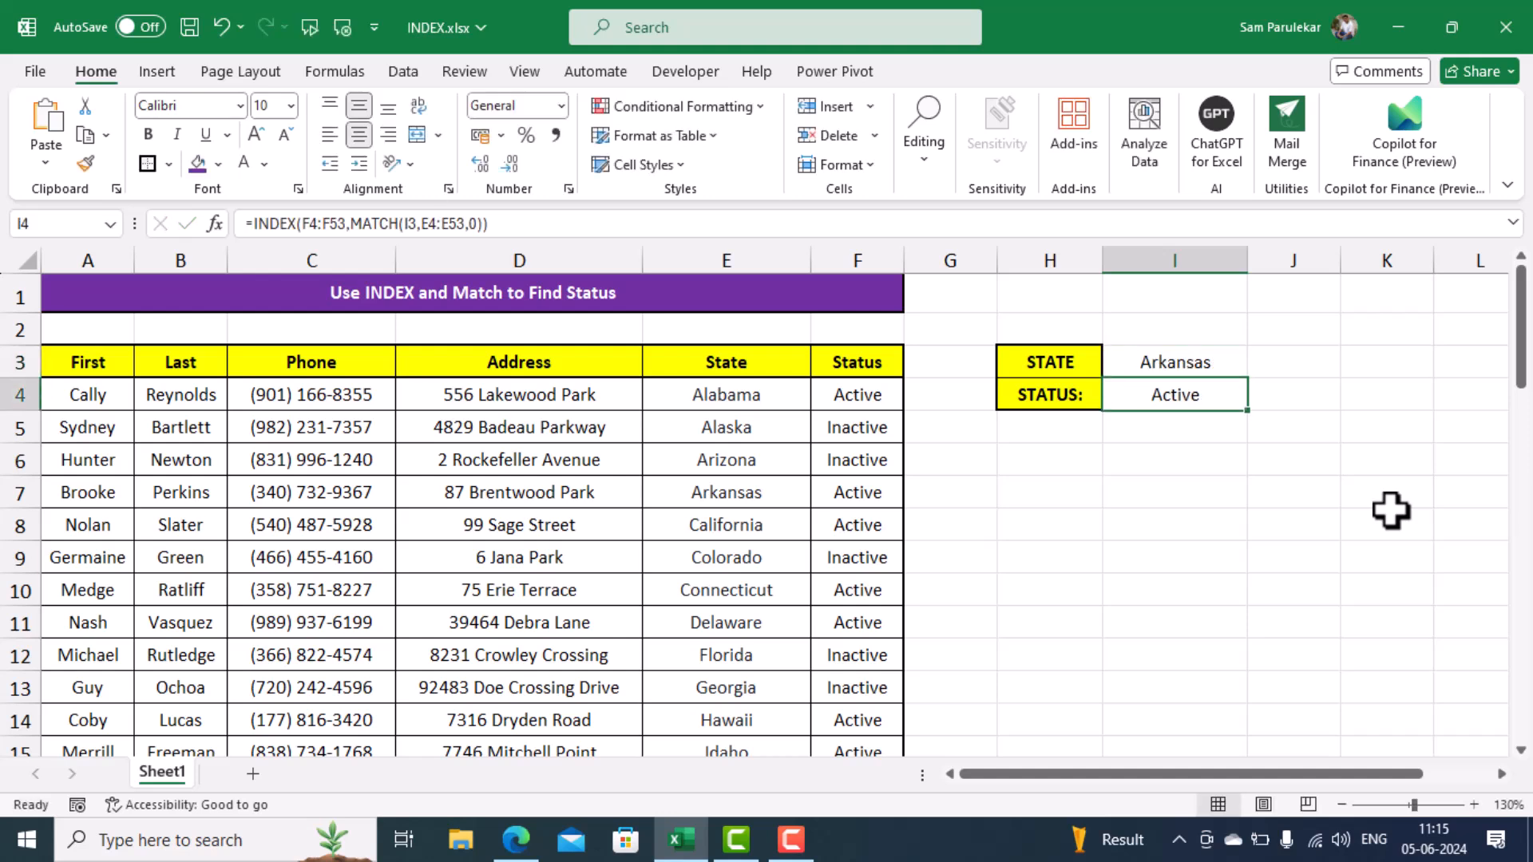
pyautogui.click(1106, 536)
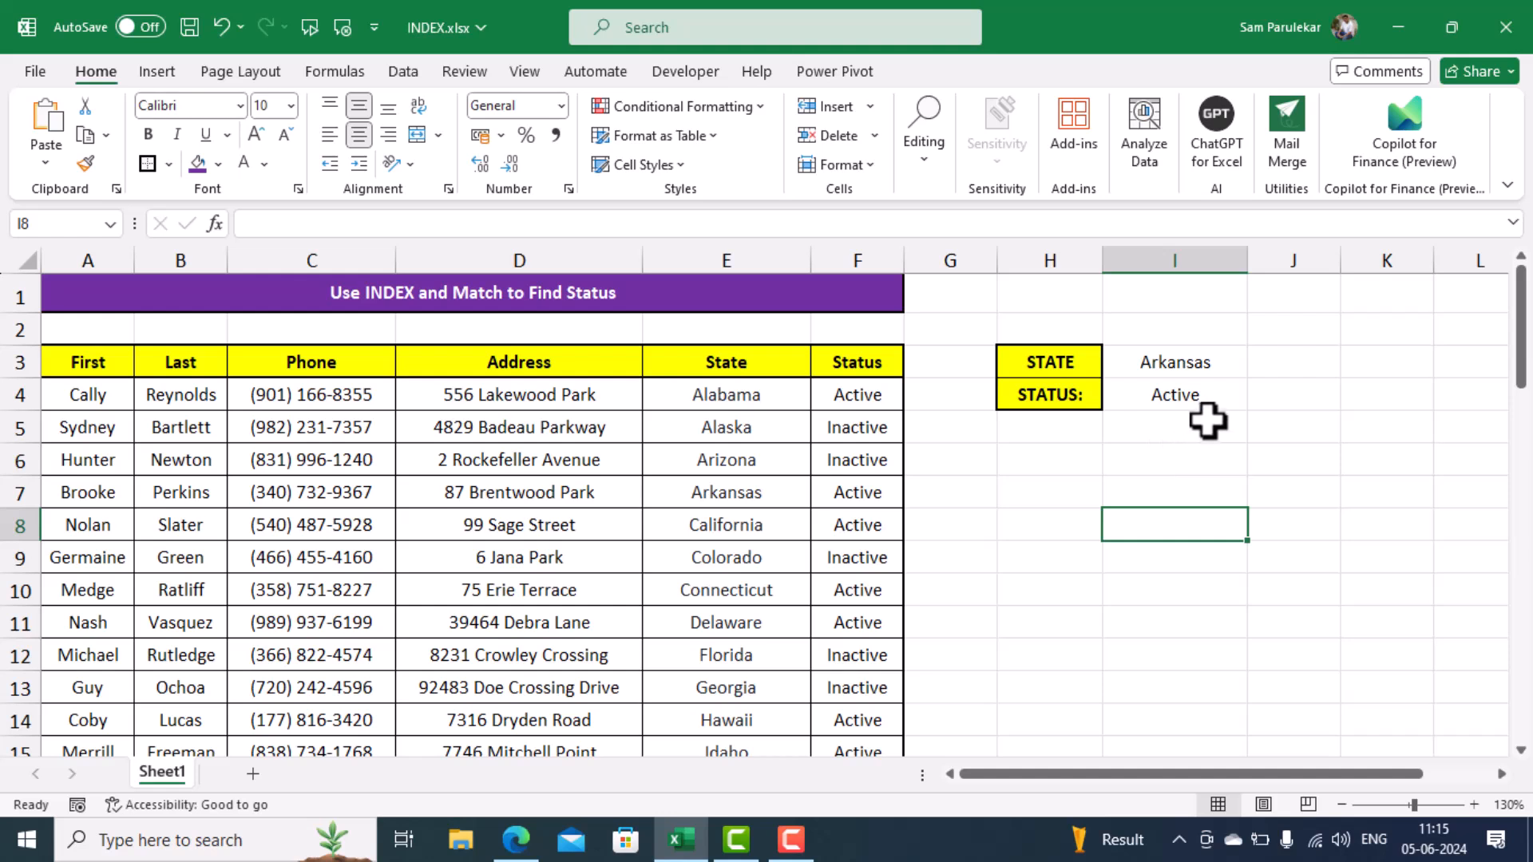
pyautogui.click(1207, 400)
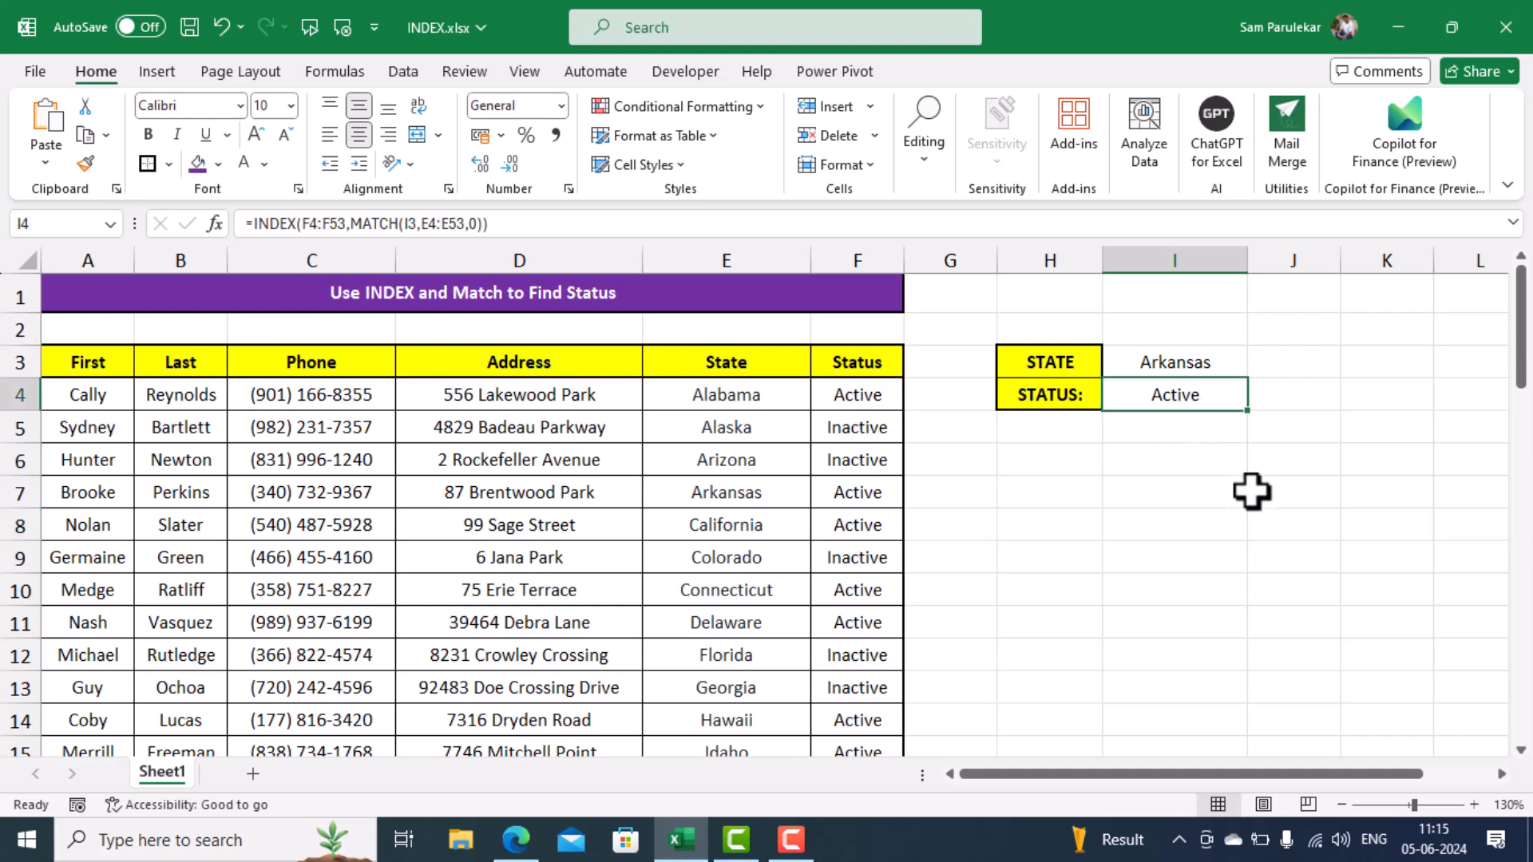